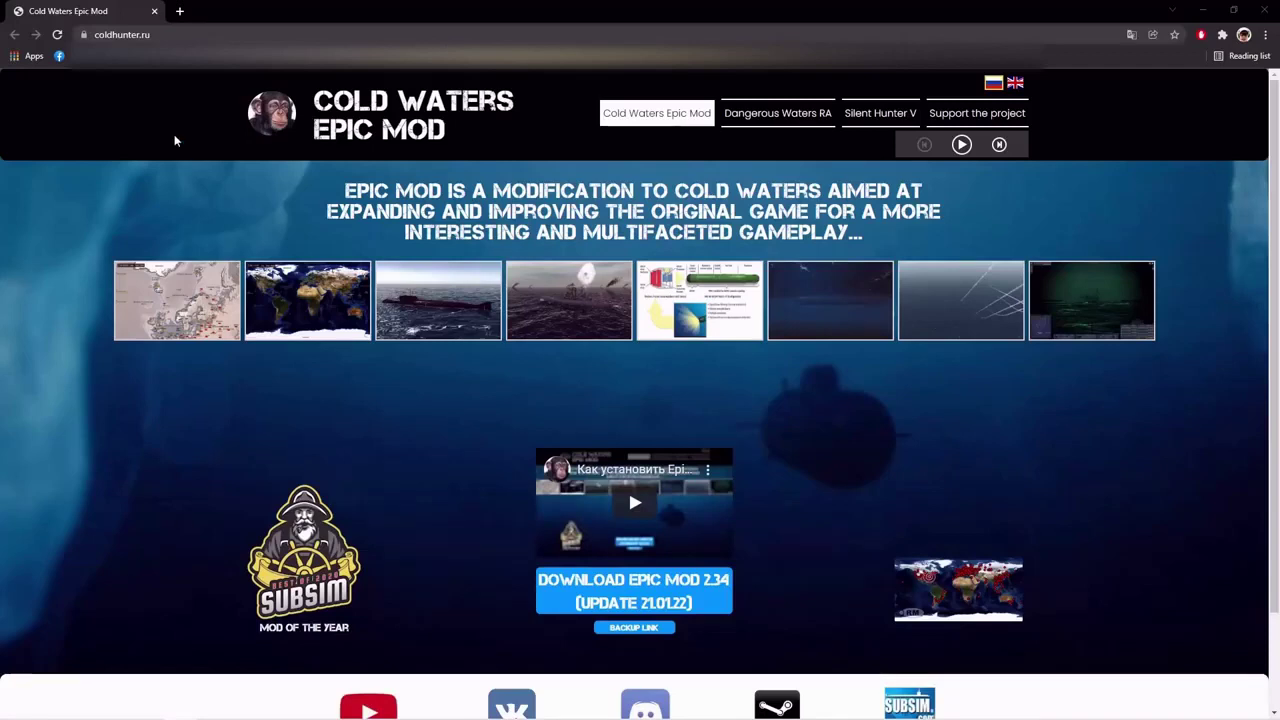
On coldhunter.ru, open the 'Download Epic Mod 2.34 (Update 21.01.22)' link in a new tab
{"action": "left_click", "coordinate": [290, 35]}
{"action": "left_click", "coordinate": [171, 214]}
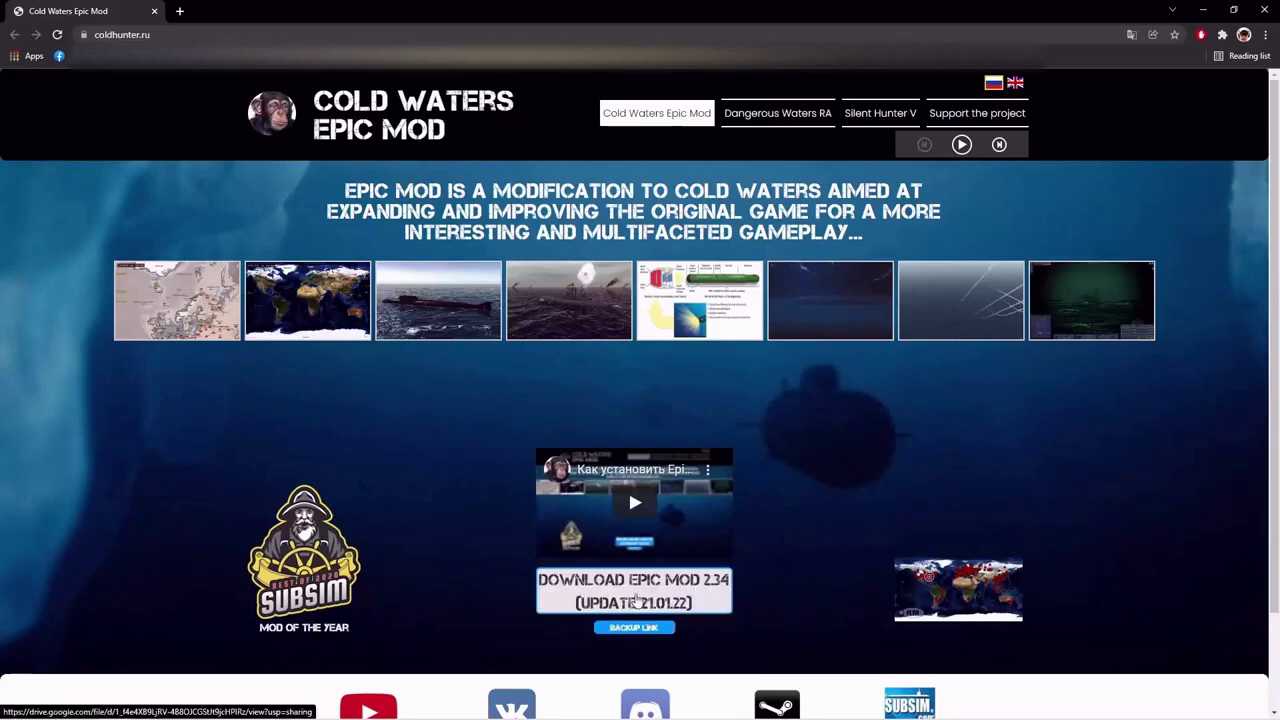
{"action": "left_click", "coordinate": [636, 598]}
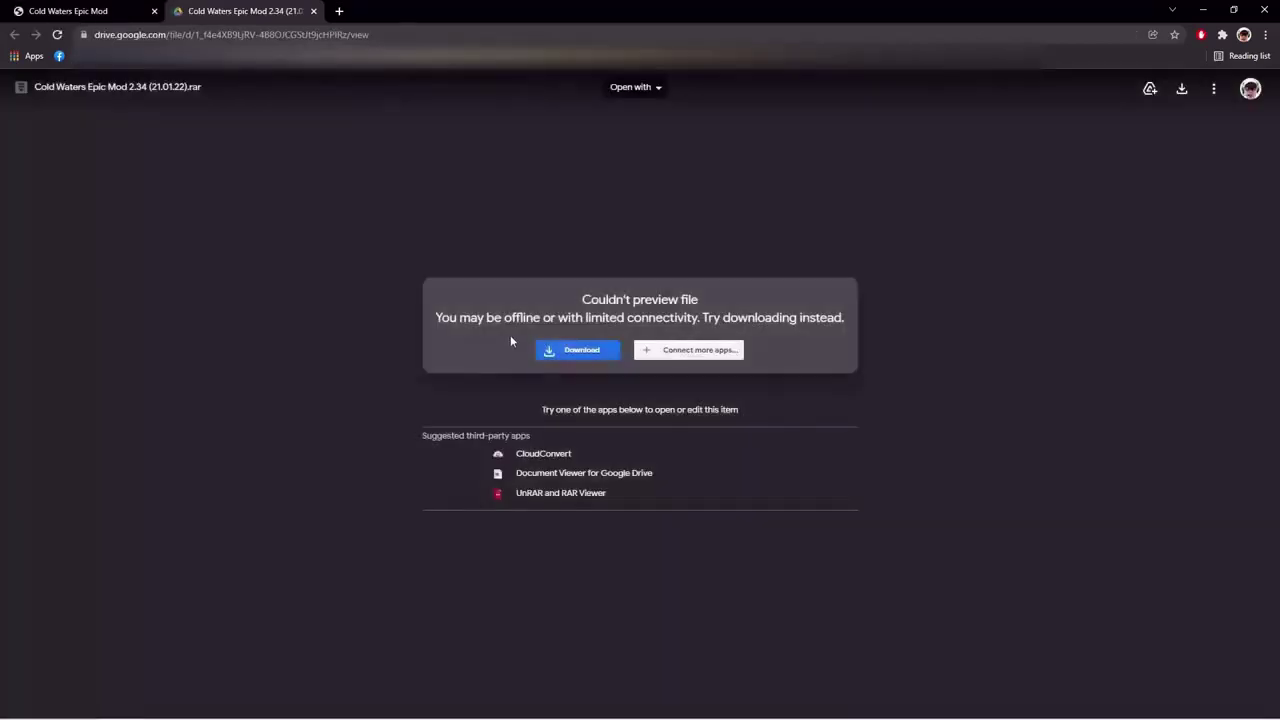
Request the Epic Mod 2.34 download and review the warning that the 2.4G file can't be virus-scanned
{"action": "left_click", "coordinate": [581, 350]}
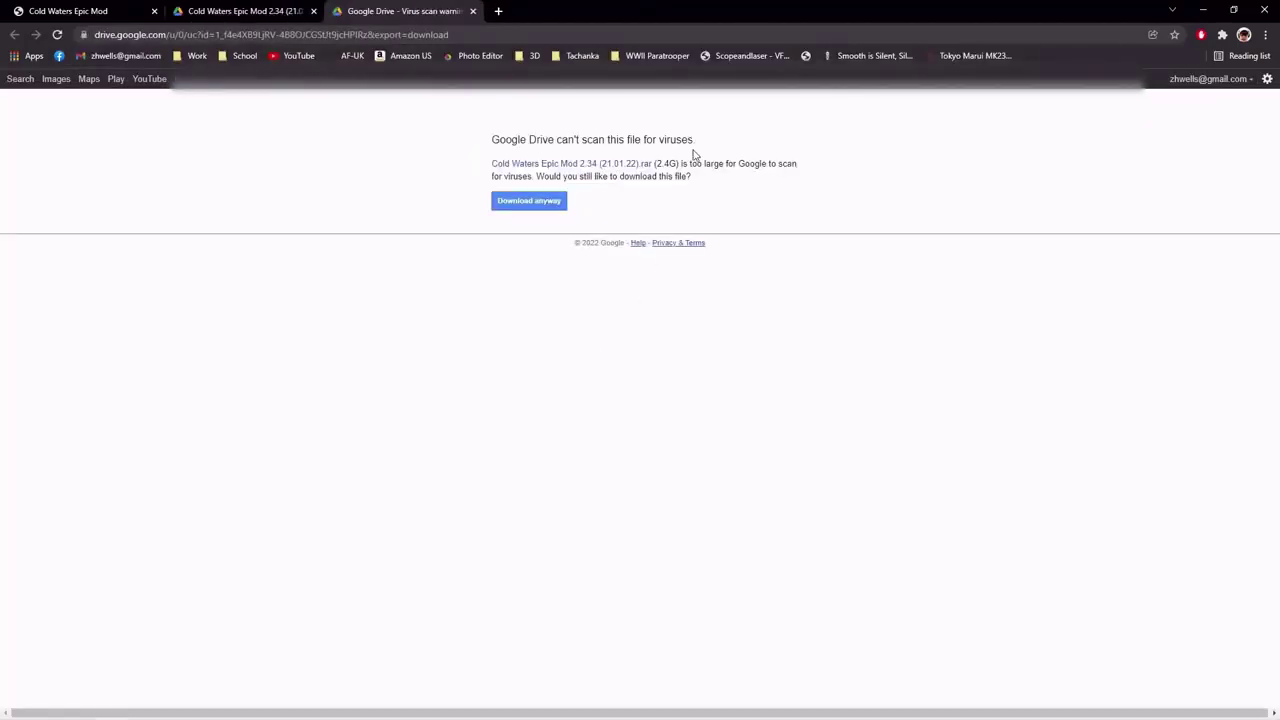
{"action": "left_click_drag", "start_coordinate": [479, 142], "coordinate": [701, 145]}
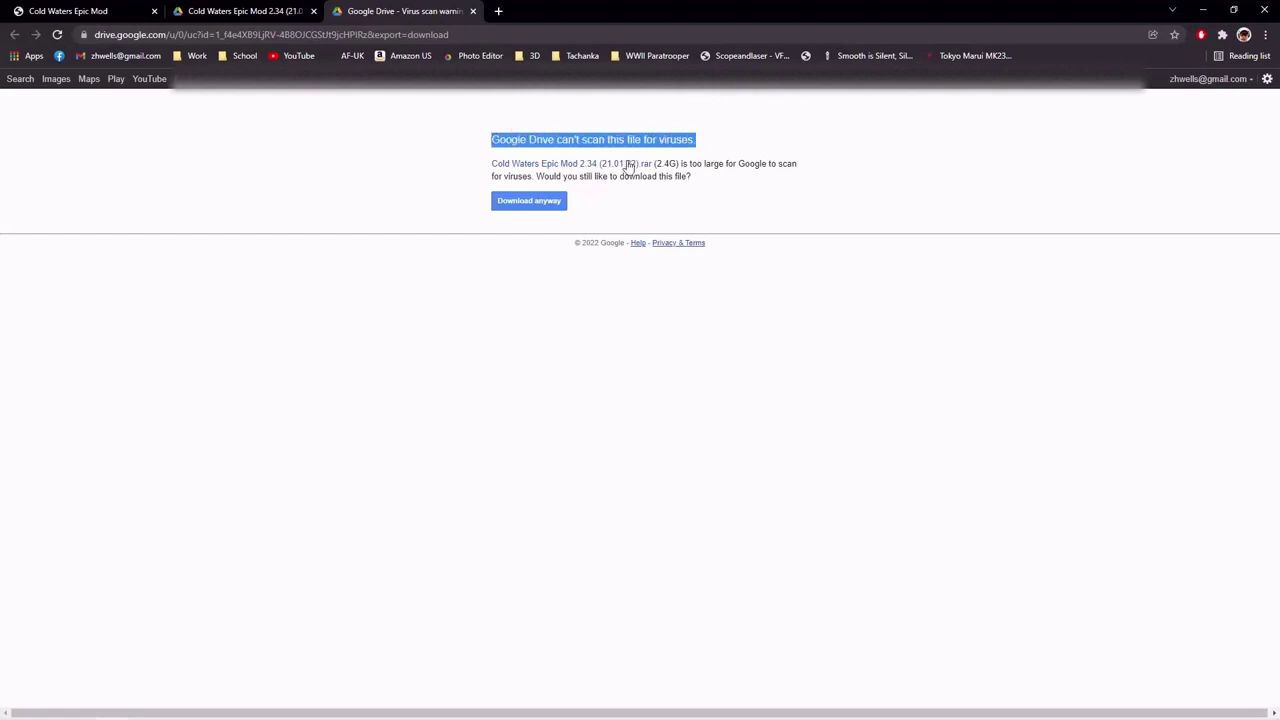
{"action": "left_click", "coordinate": [696, 194]}
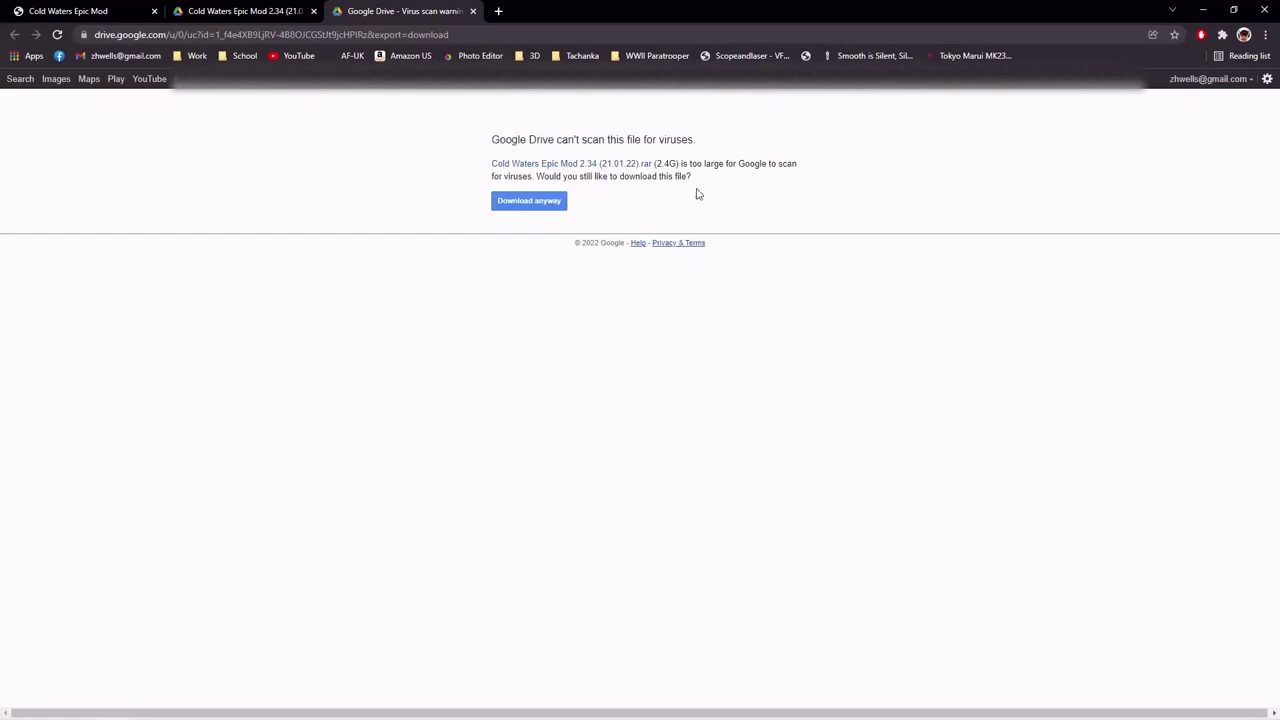
{"action": "left_click_drag", "start_coordinate": [655, 162], "coordinate": [737, 174]}
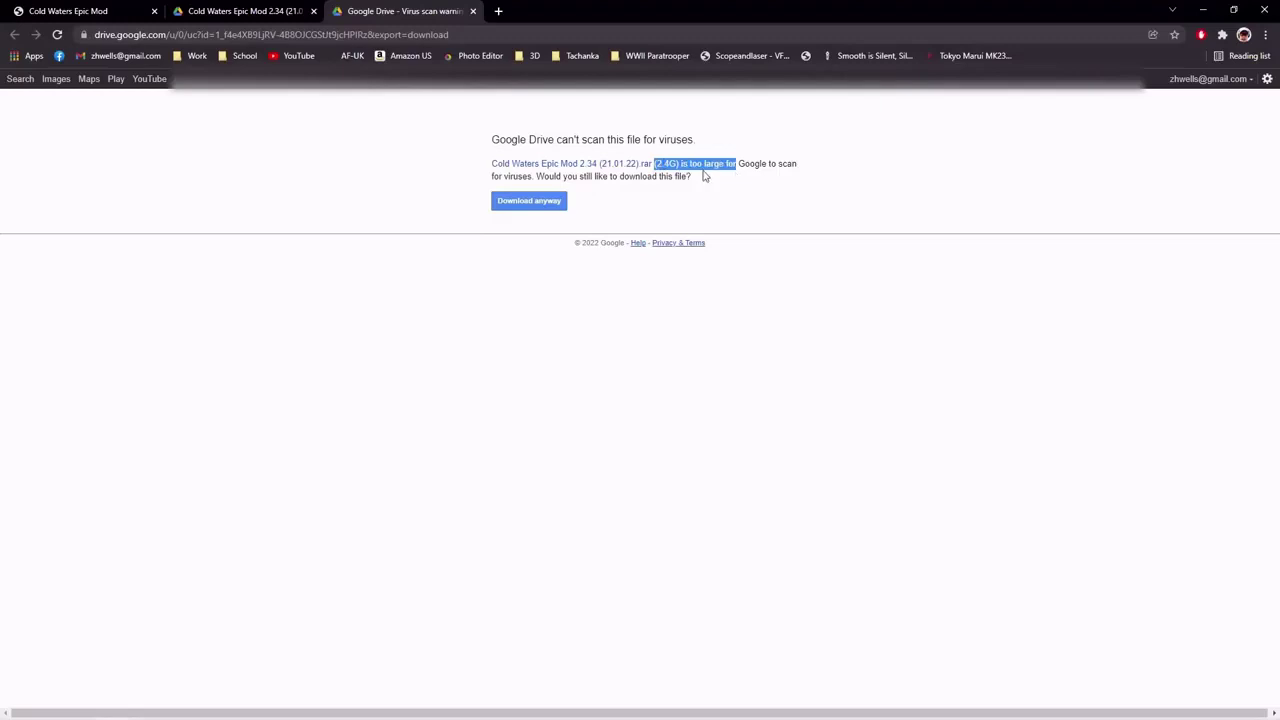
{"action": "left_click", "coordinate": [704, 209]}
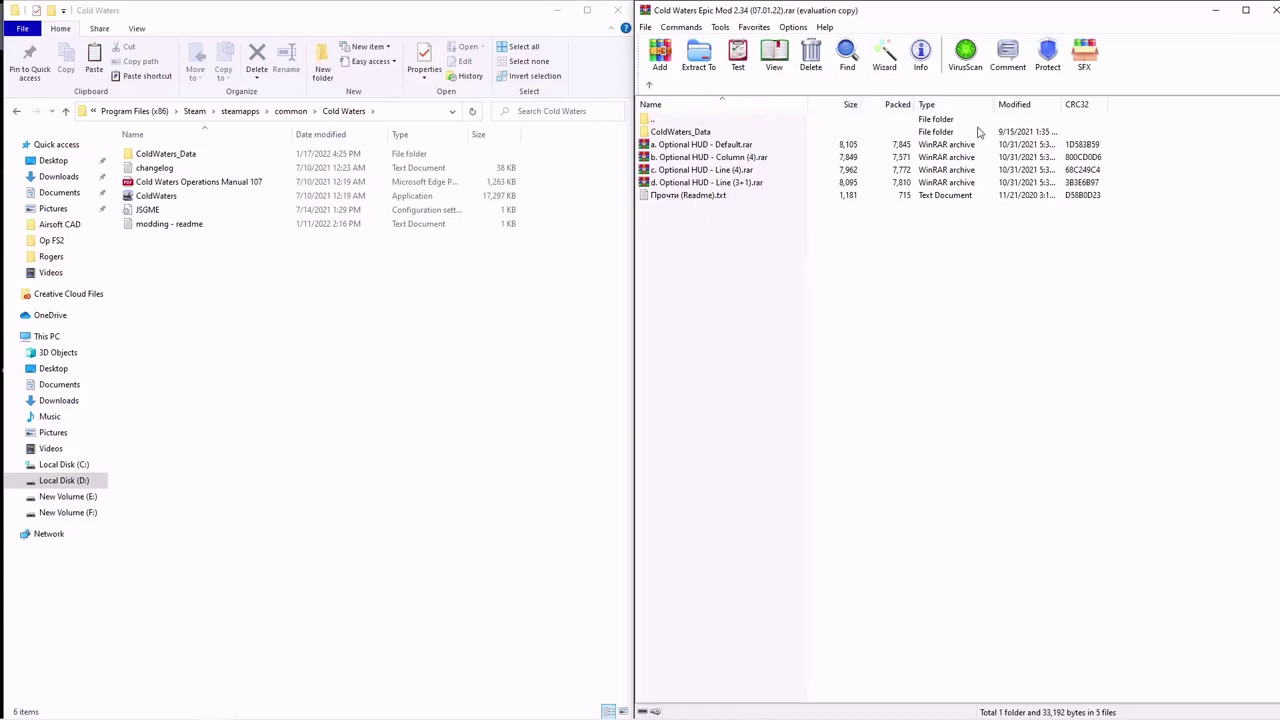
Drag the archive's ColdWaters_Data folder onto the game's ColdWaters_Data folder to merge them
{"action": "left_click", "coordinate": [684, 135]}
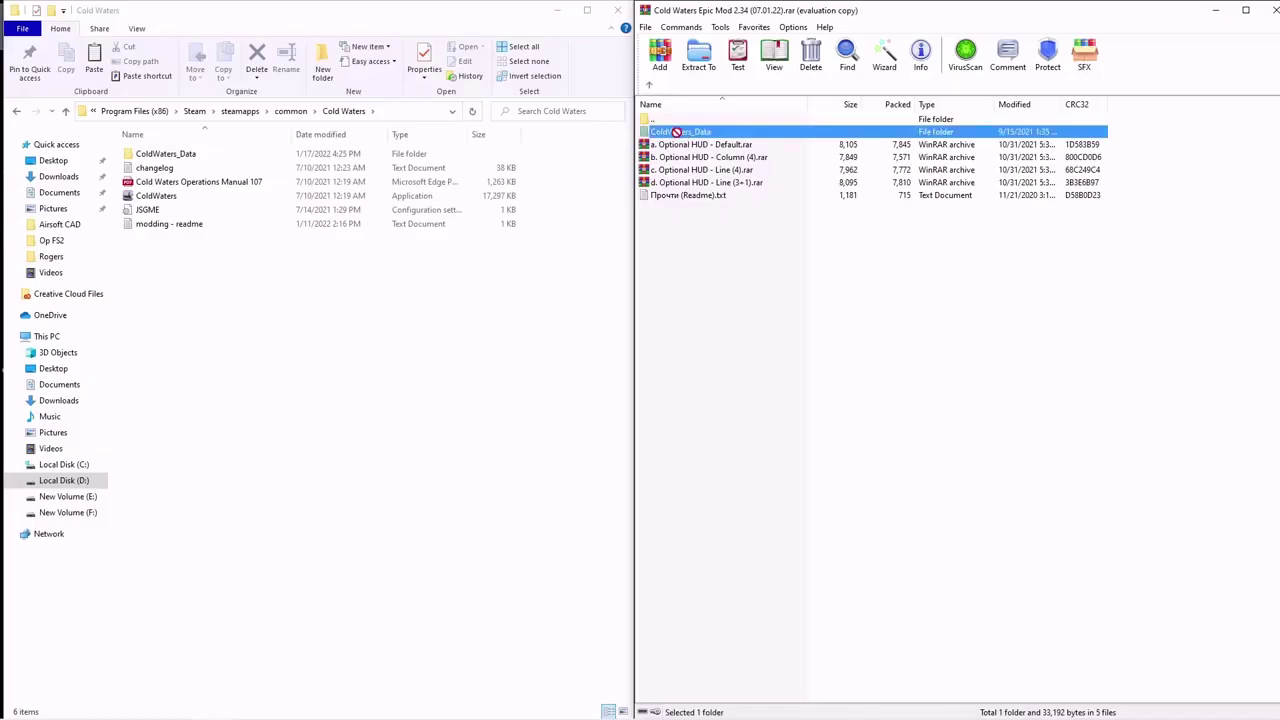
{"action": "left_click_drag", "start_coordinate": [676, 132], "coordinate": [741, 260]}
Browse ColdWaters_Data > StreamingAssets > epicmod to confirm the mod folder was installed
{"action": "double_click", "coordinate": [240, 155]}
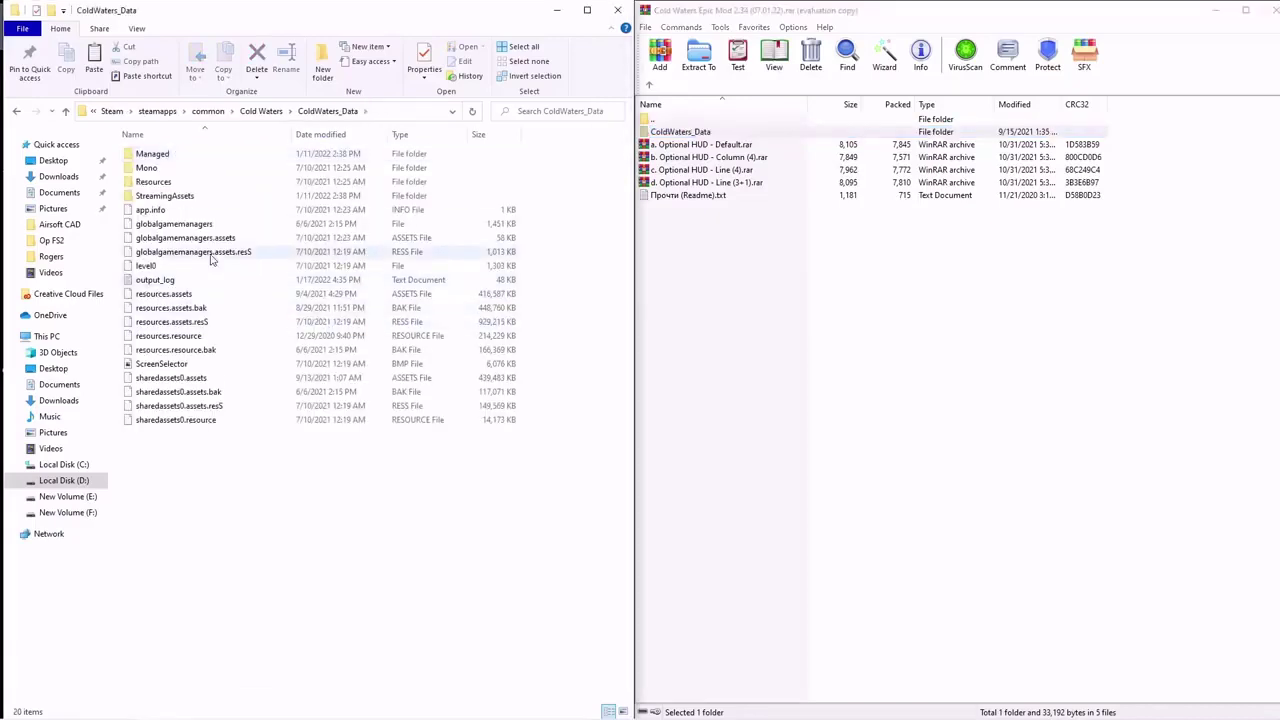
{"action": "double_click", "coordinate": [160, 195]}
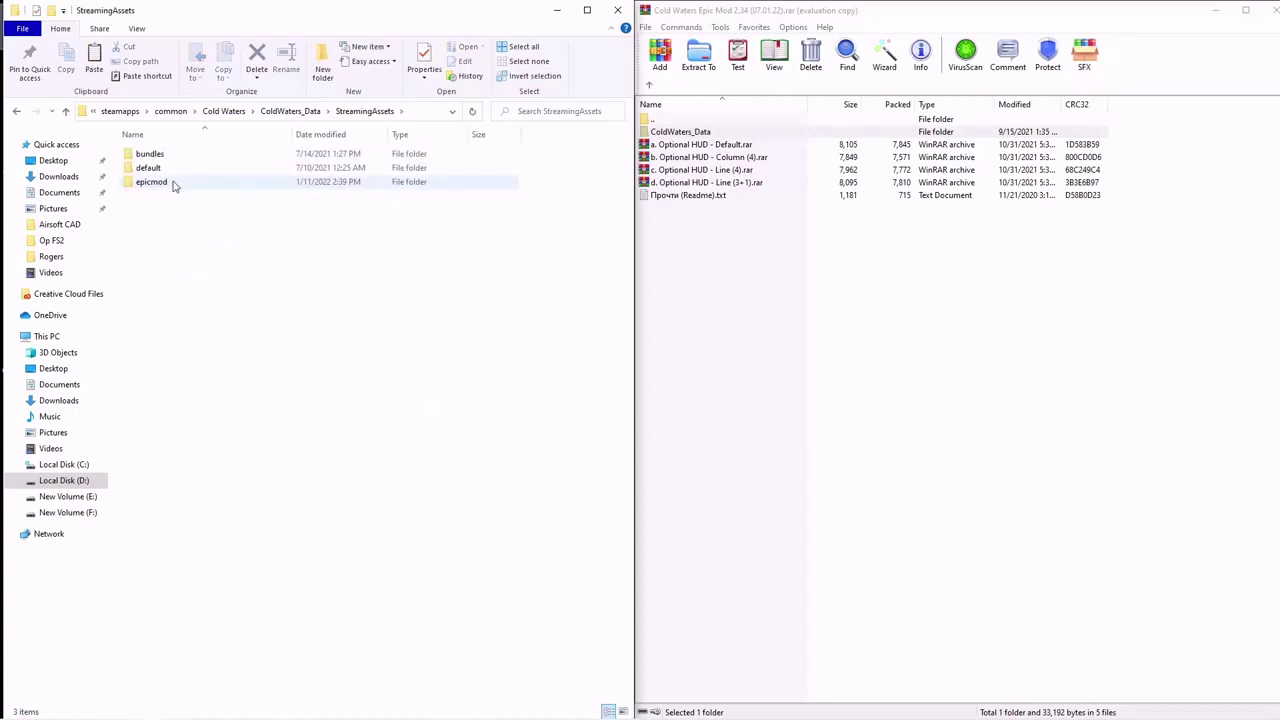
{"action": "double_click", "coordinate": [172, 185]}
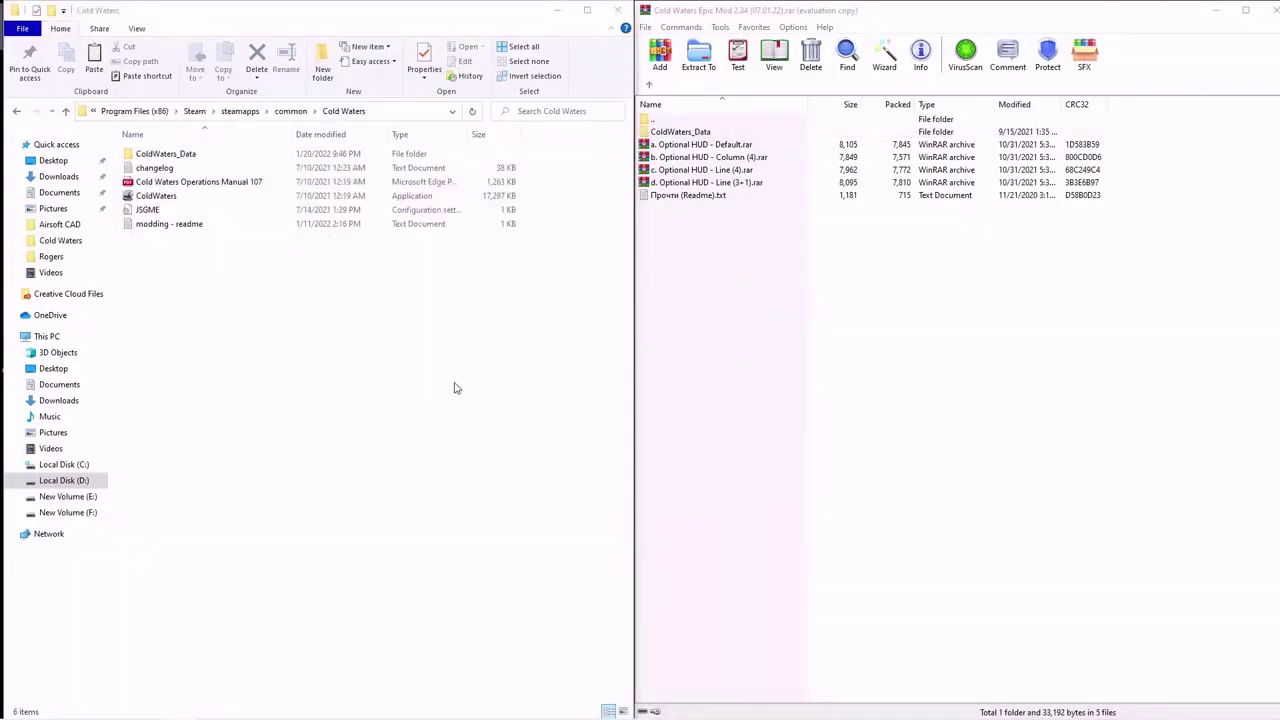
Launch ColdWaters.exe and load a mission from the Single Mission list
{"action": "double_click", "coordinate": [183, 198]}
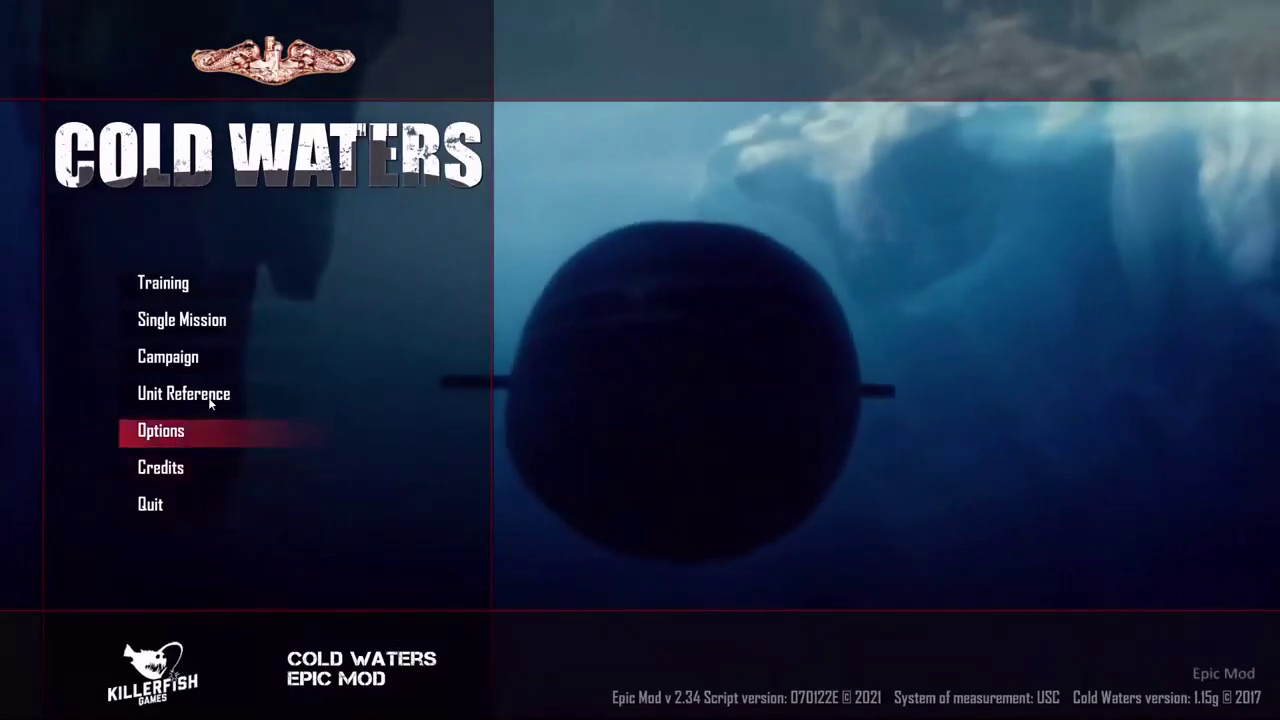
{"action": "left_click", "coordinate": [185, 320]}
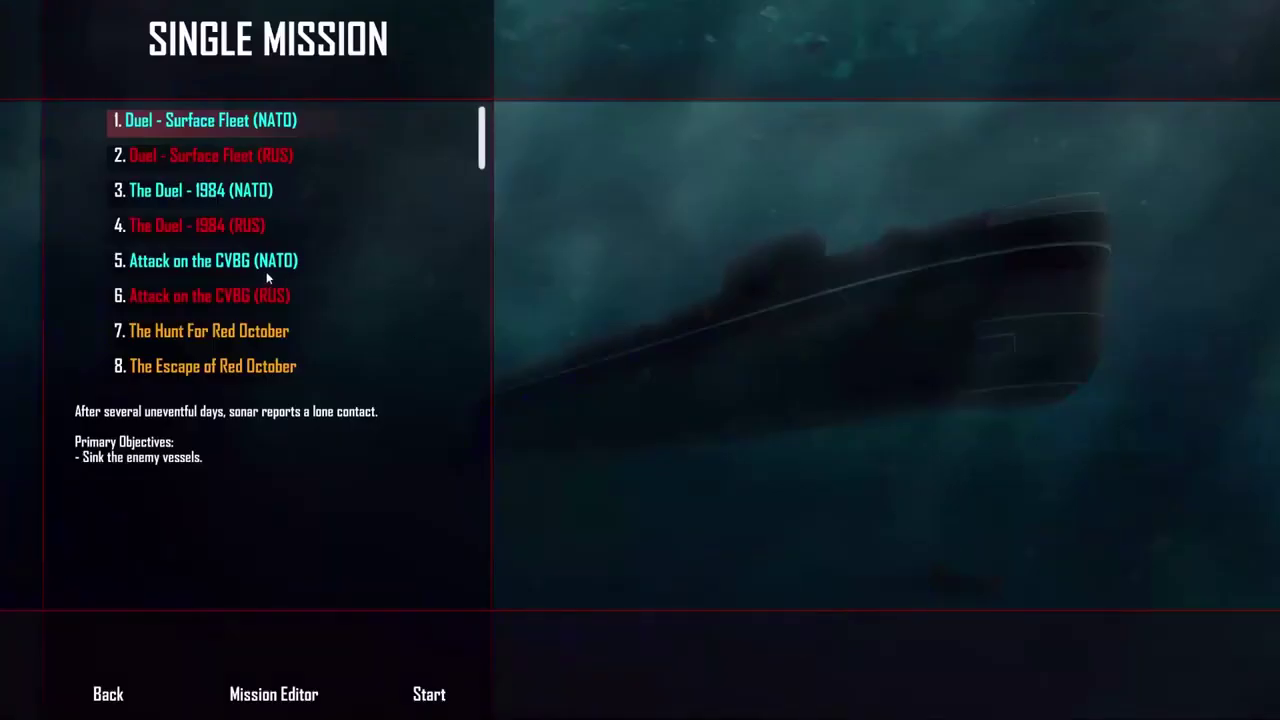
{"action": "scroll", "coordinate": [270, 274], "scroll_direction": "down", "scroll_amount": 10}
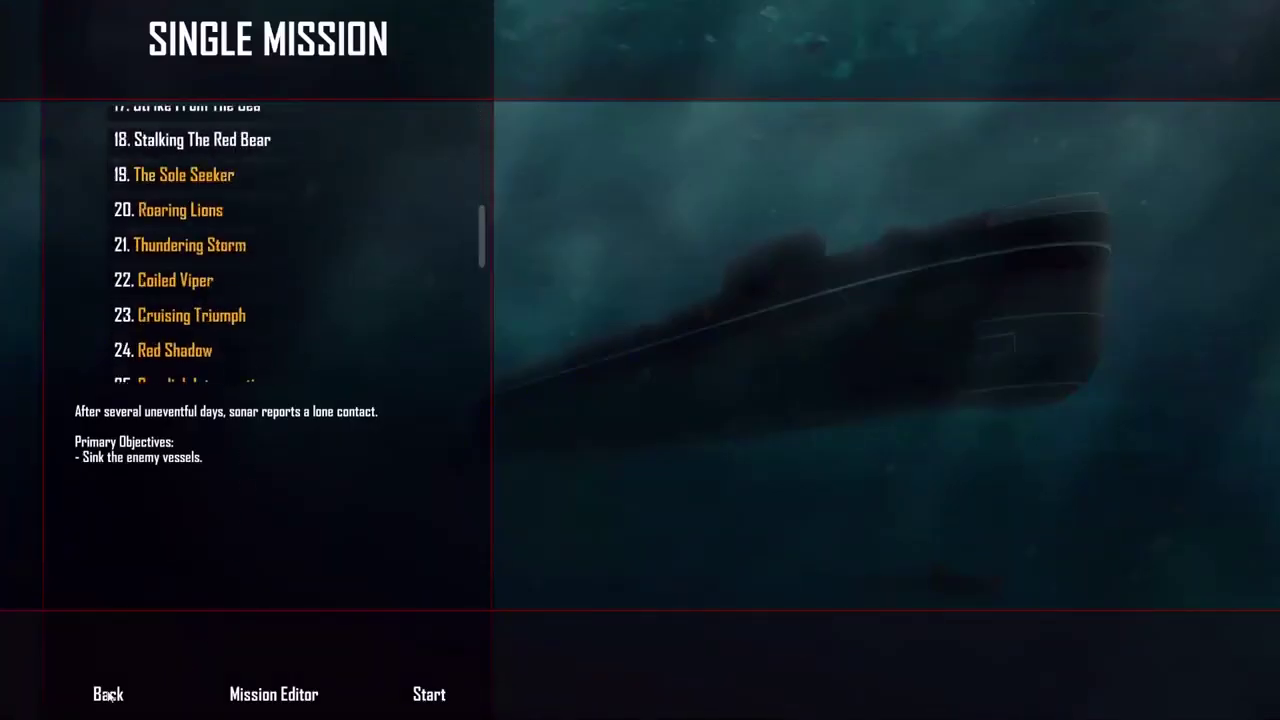
{"action": "double_click", "coordinate": [151, 354]}
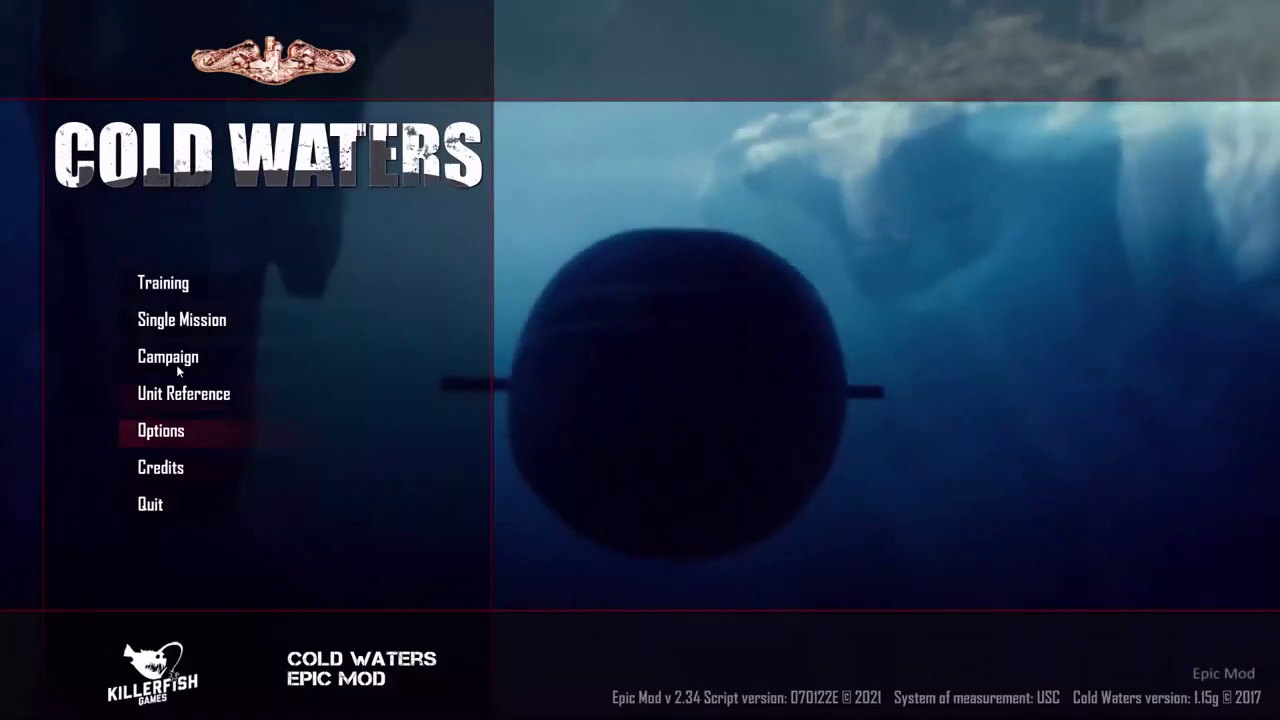
Look through the new campaign screen
{"action": "left_click", "coordinate": [176, 360]}
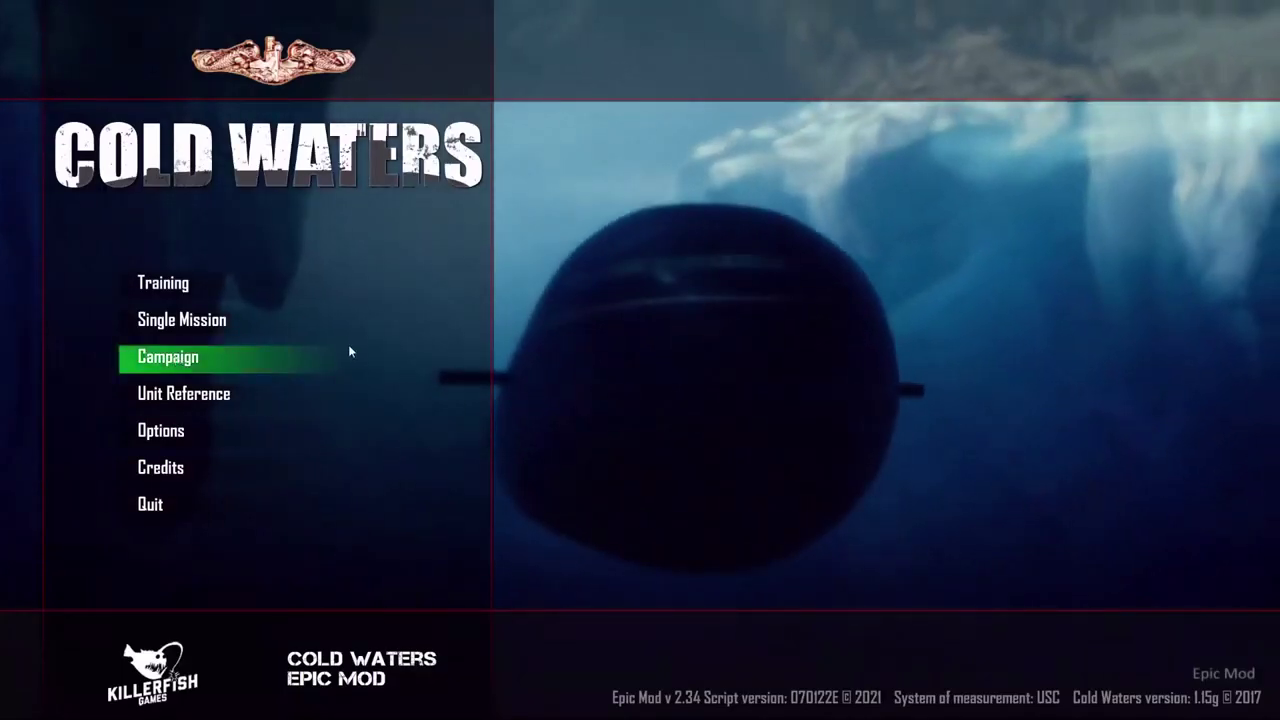
{"action": "scroll", "coordinate": [288, 251], "scroll_direction": "down", "scroll_amount": 2}
{"action": "scroll", "coordinate": [290, 243], "scroll_direction": "down", "scroll_amount": 2}
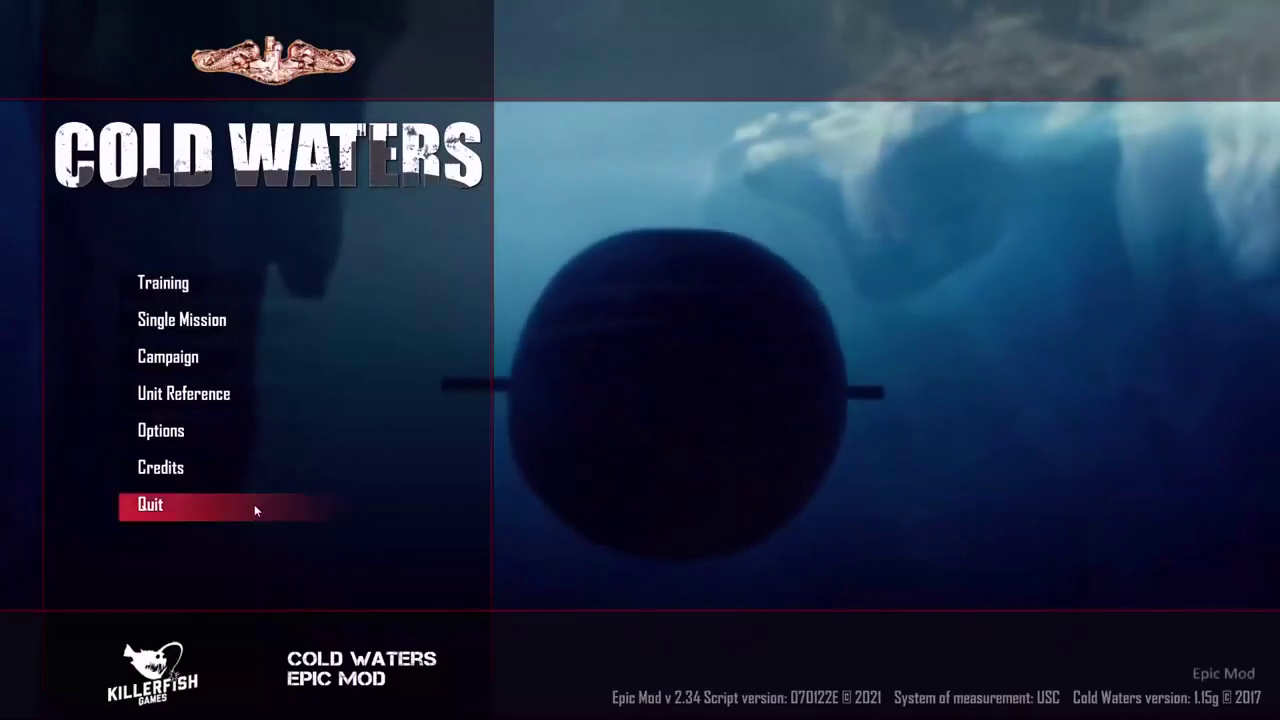
Browse surface ship units in the unit reference up to the Iowa Class Battleship, then switch to the desktop
{"action": "left_click", "coordinate": [195, 394]}
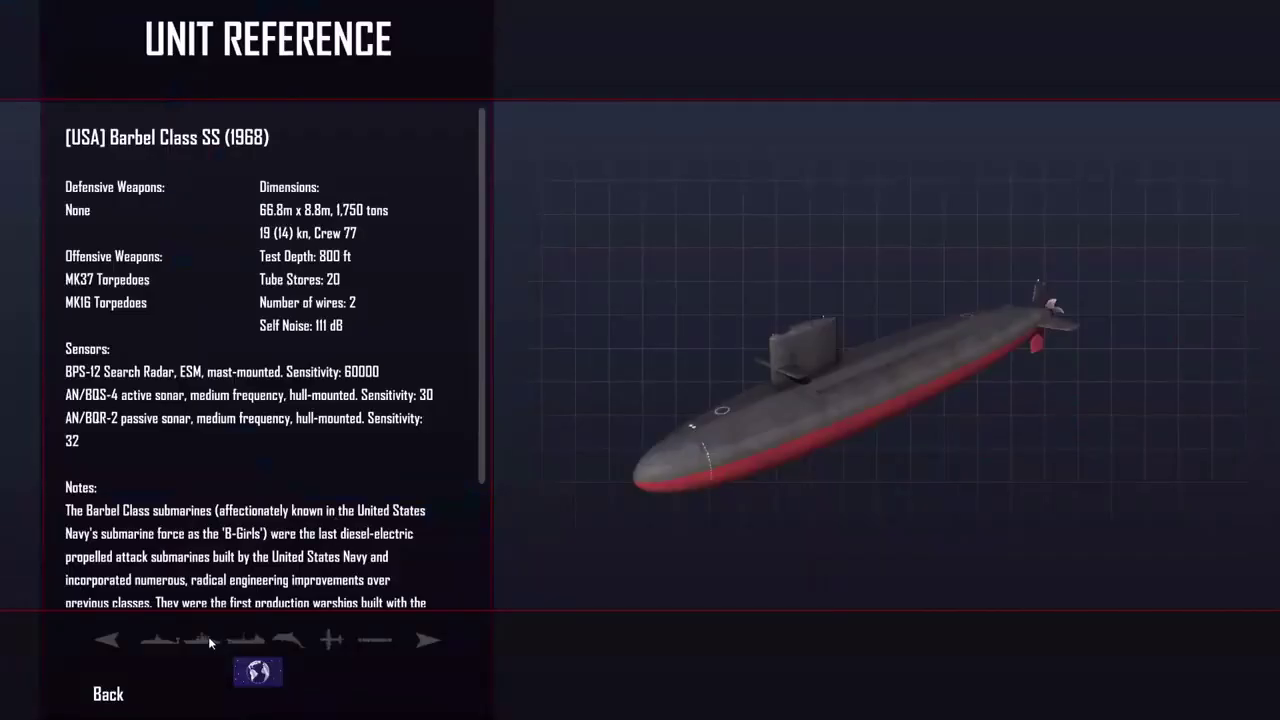
{"action": "left_click", "coordinate": [208, 638]}
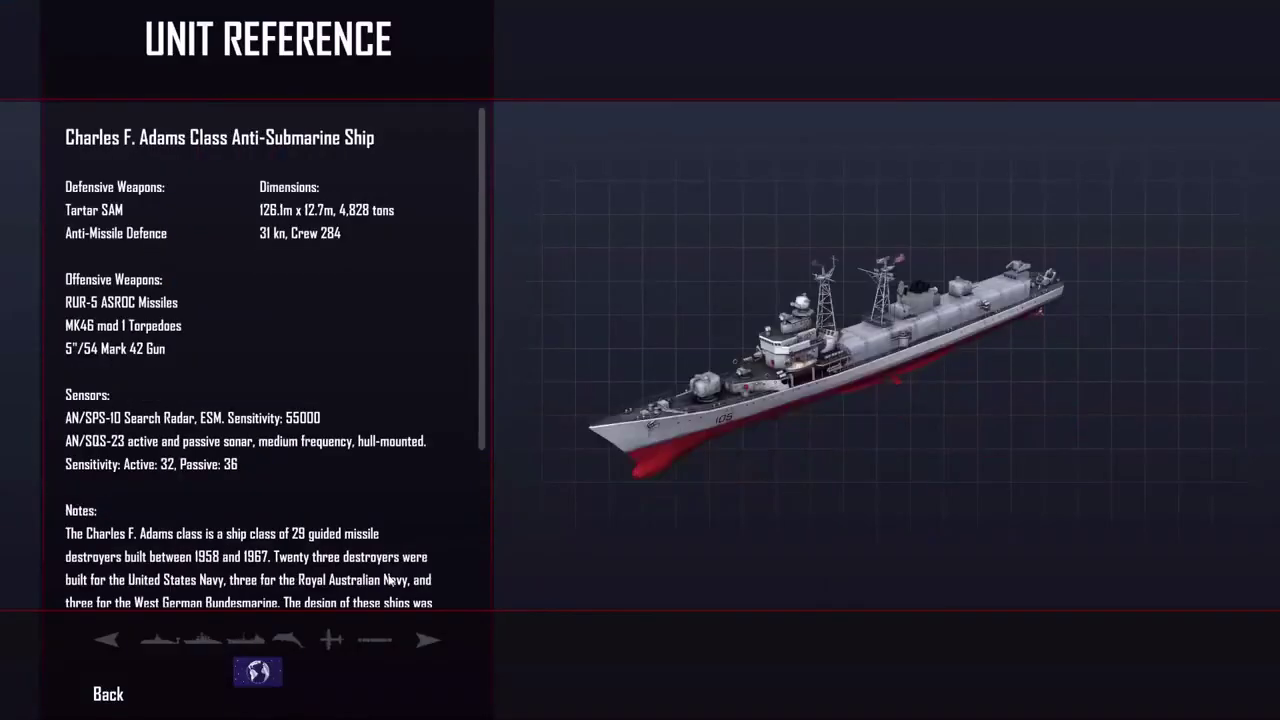
{"action": "left_click", "coordinate": [426, 637]}
{"action": "left_click", "coordinate": [426, 637]}
{"action": "left_click", "coordinate": [426, 637]}
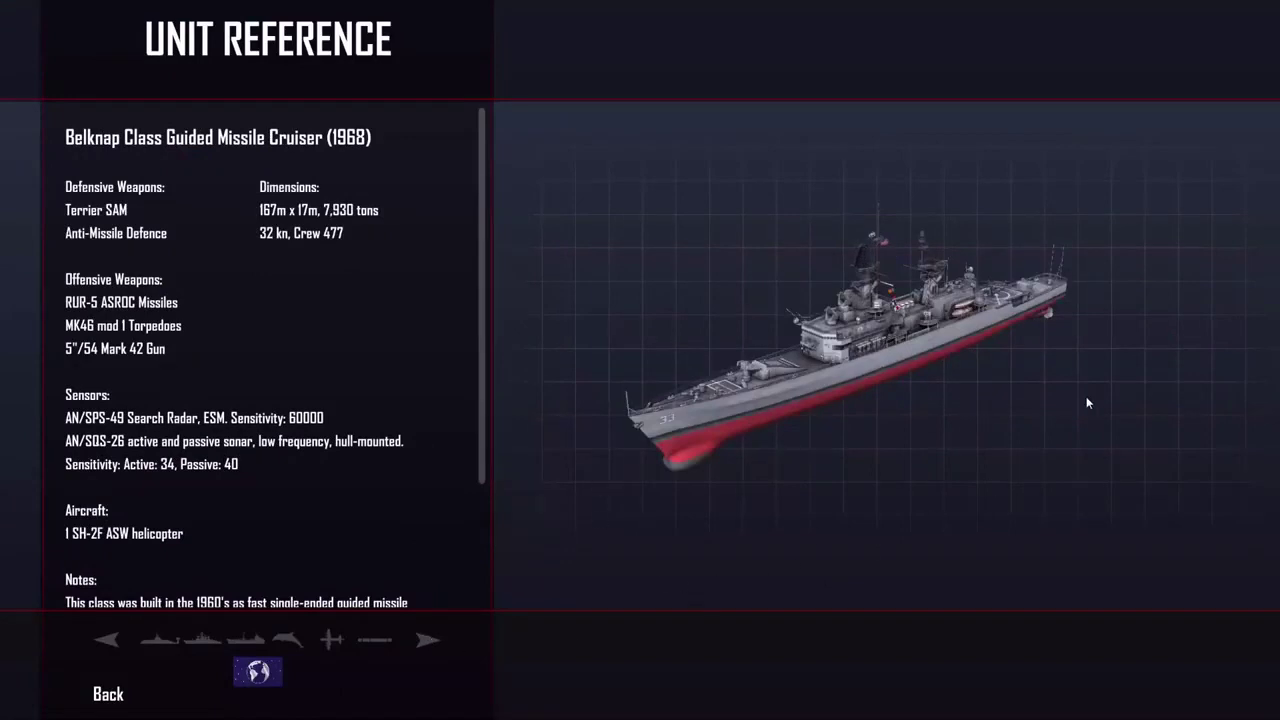
{"action": "key", "text": "Right"}
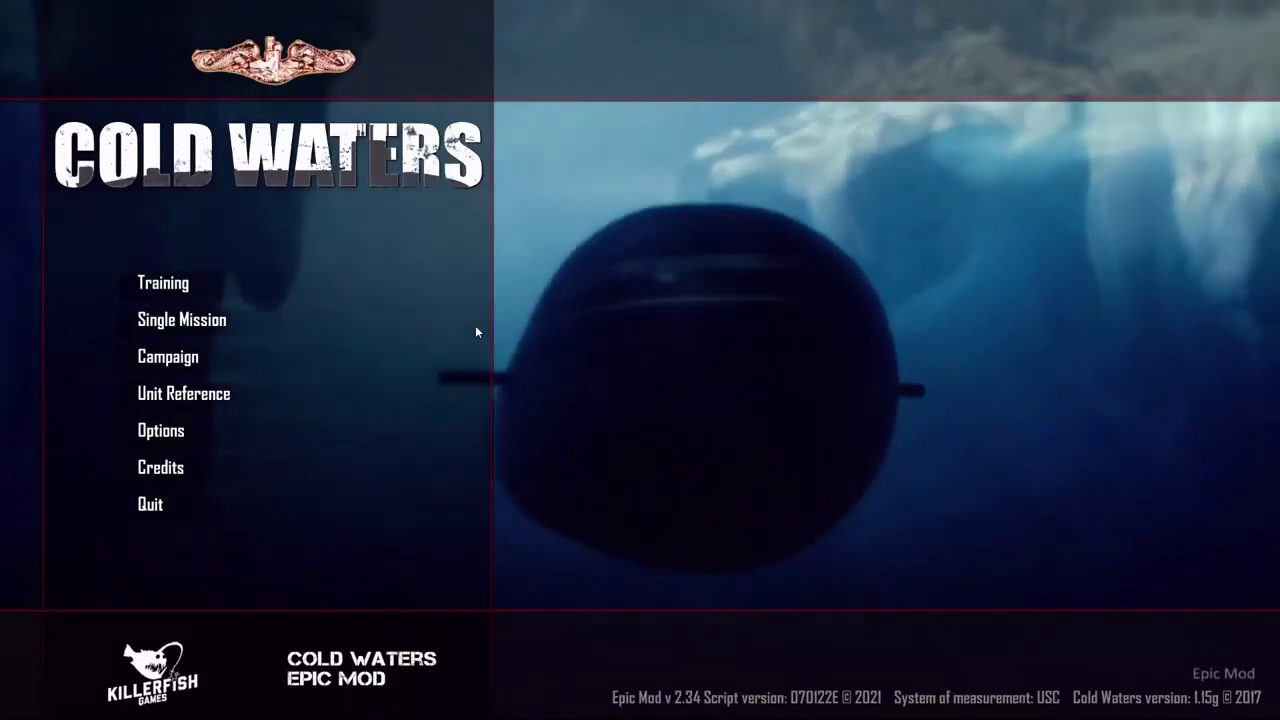
{"action": "key", "text": "super"}
Close the running game and open the b. Optional HUD - Column (4).rar archive
{"action": "right_click", "coordinate": [244, 707]}
{"action": "left_click", "coordinate": [244, 680]}
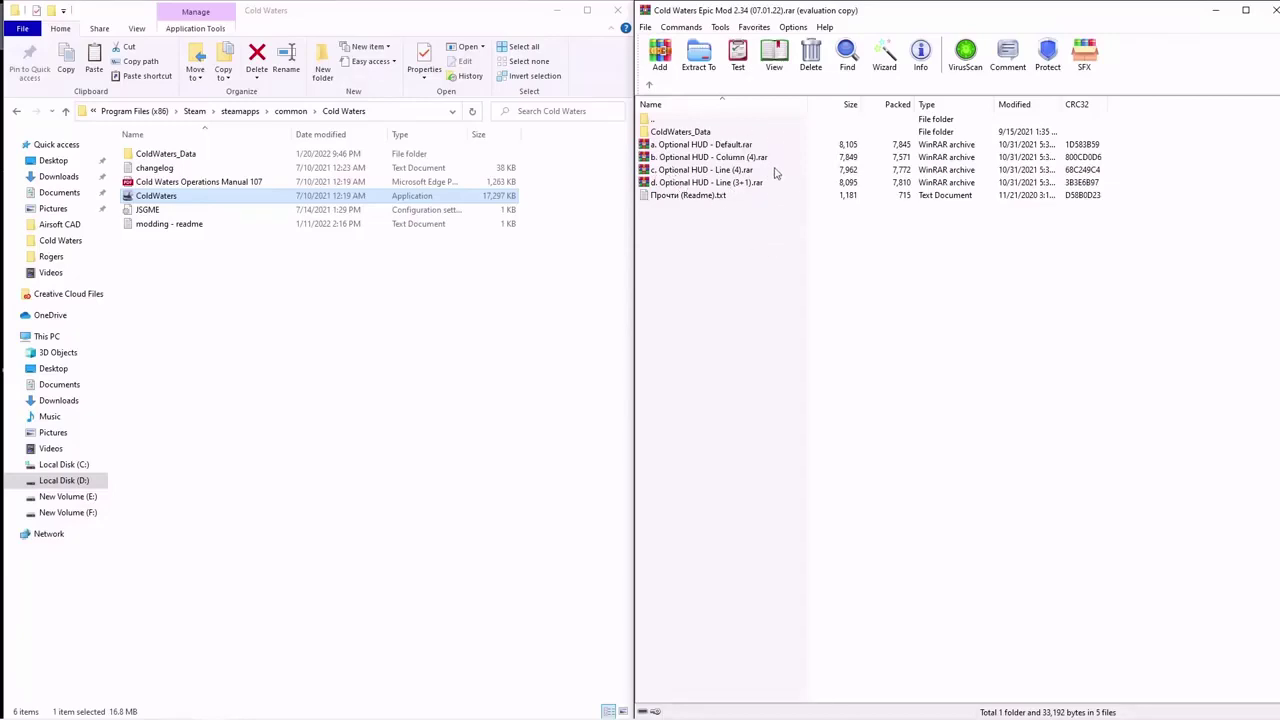
{"action": "left_click", "coordinate": [743, 146]}
{"action": "left_click", "coordinate": [740, 170]}
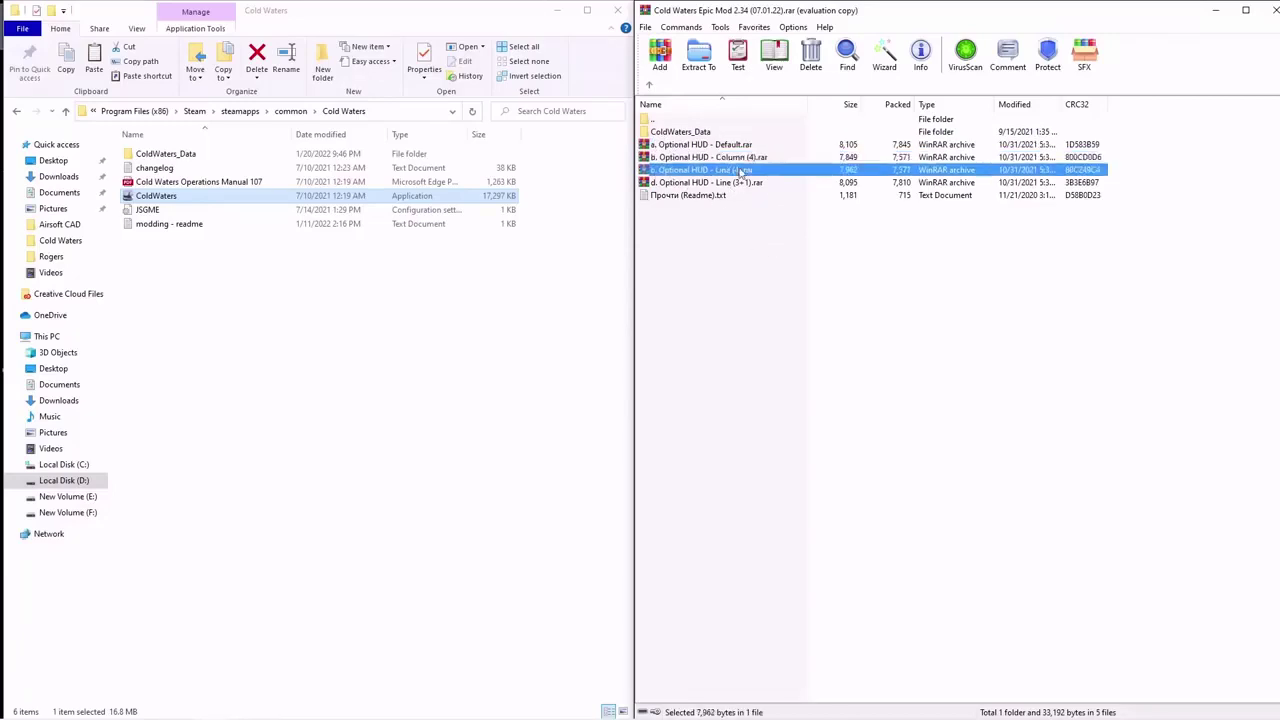
{"action": "left_click", "coordinate": [743, 184]}
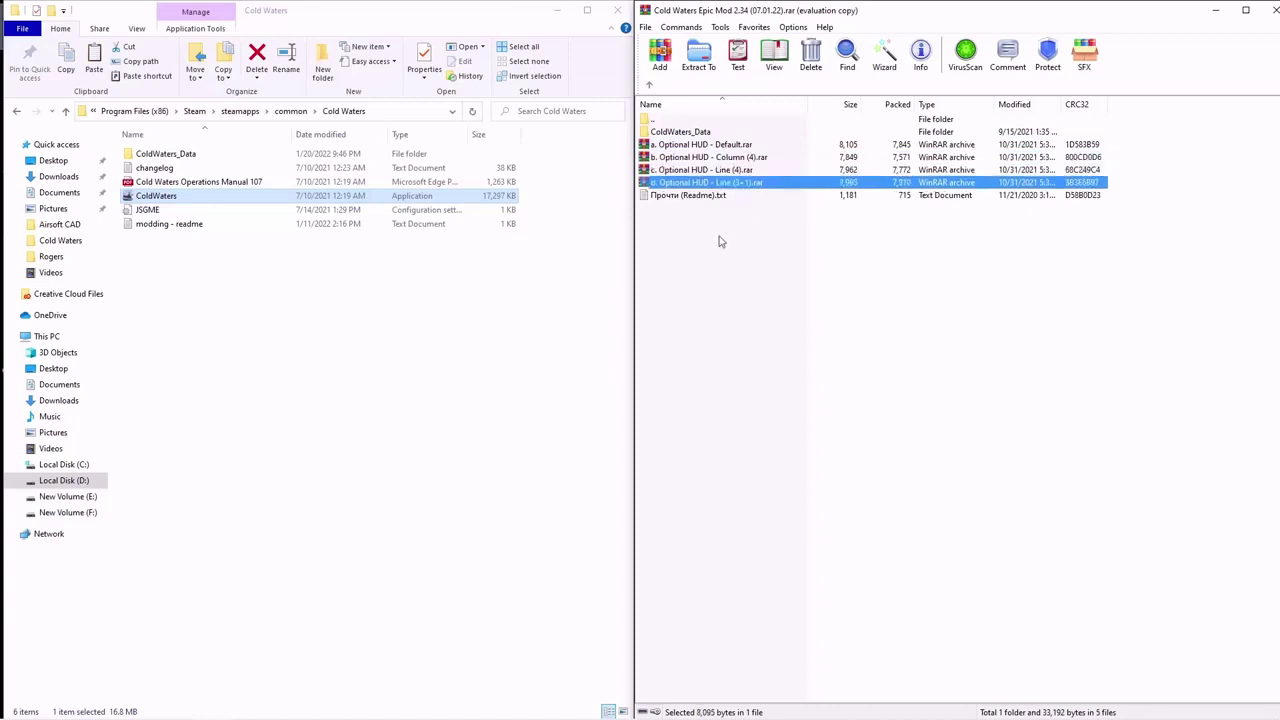
{"action": "double_click", "coordinate": [741, 158]}
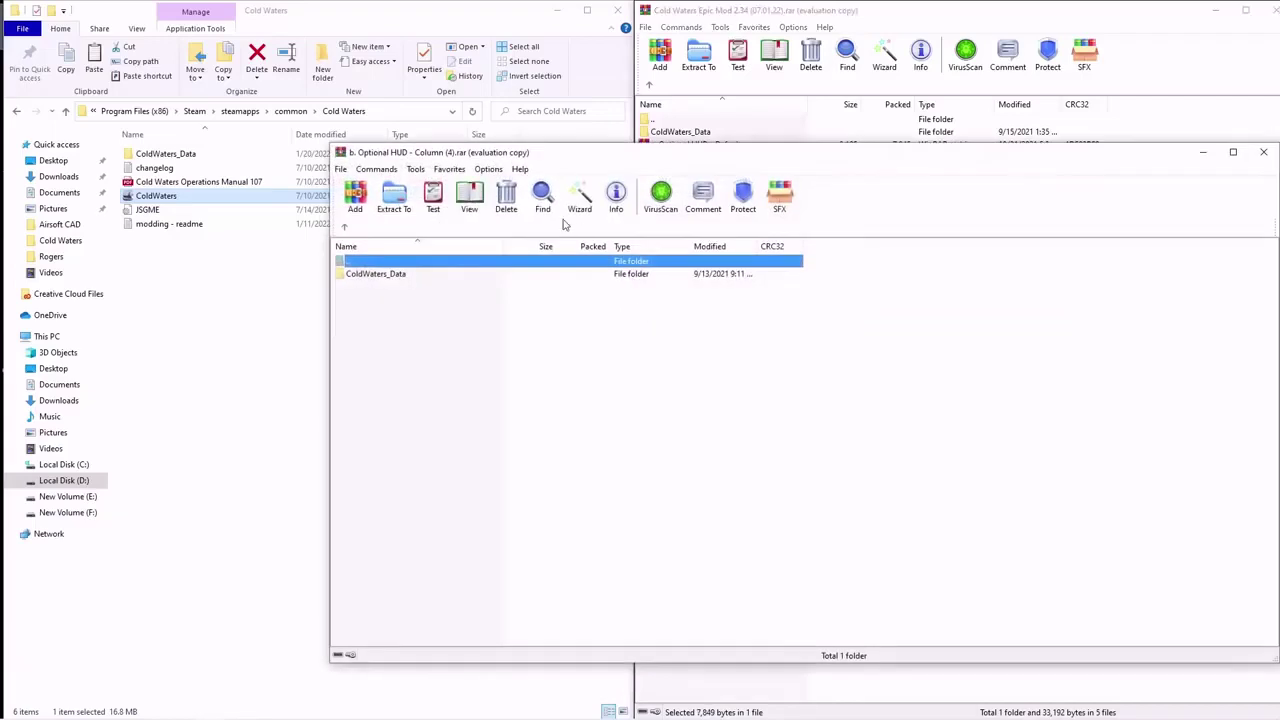
Copy its ColdWaters_Data into the game folder, replacing the existing files
{"action": "left_click_drag", "start_coordinate": [455, 275], "coordinate": [220, 260]}
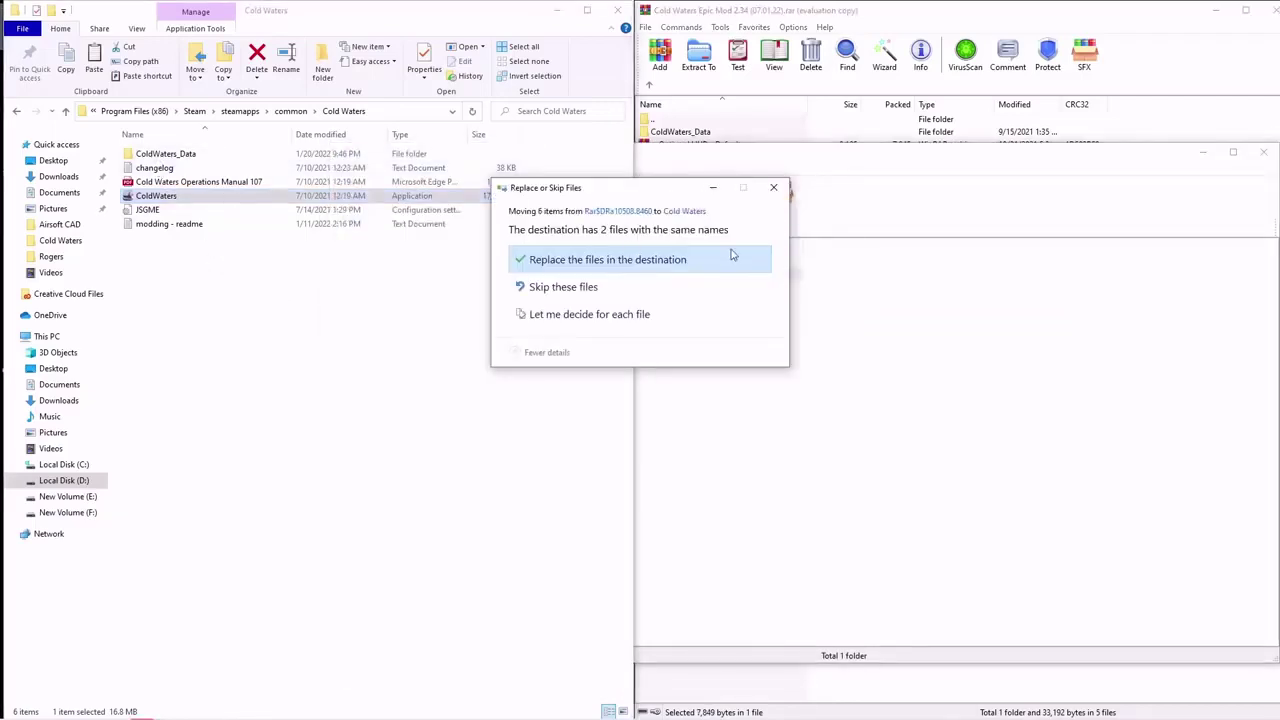
{"action": "left_click", "coordinate": [604, 262]}
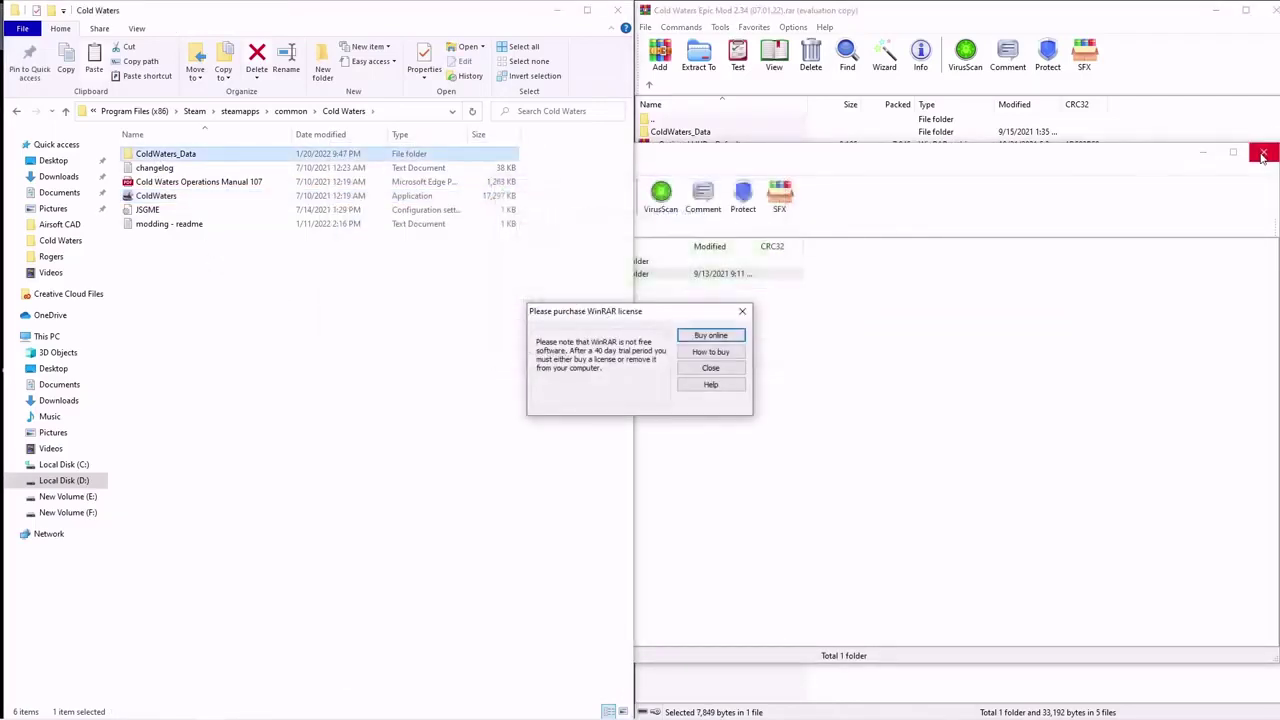
{"action": "left_click", "coordinate": [742, 311]}
{"action": "left_click", "coordinate": [1236, 152]}
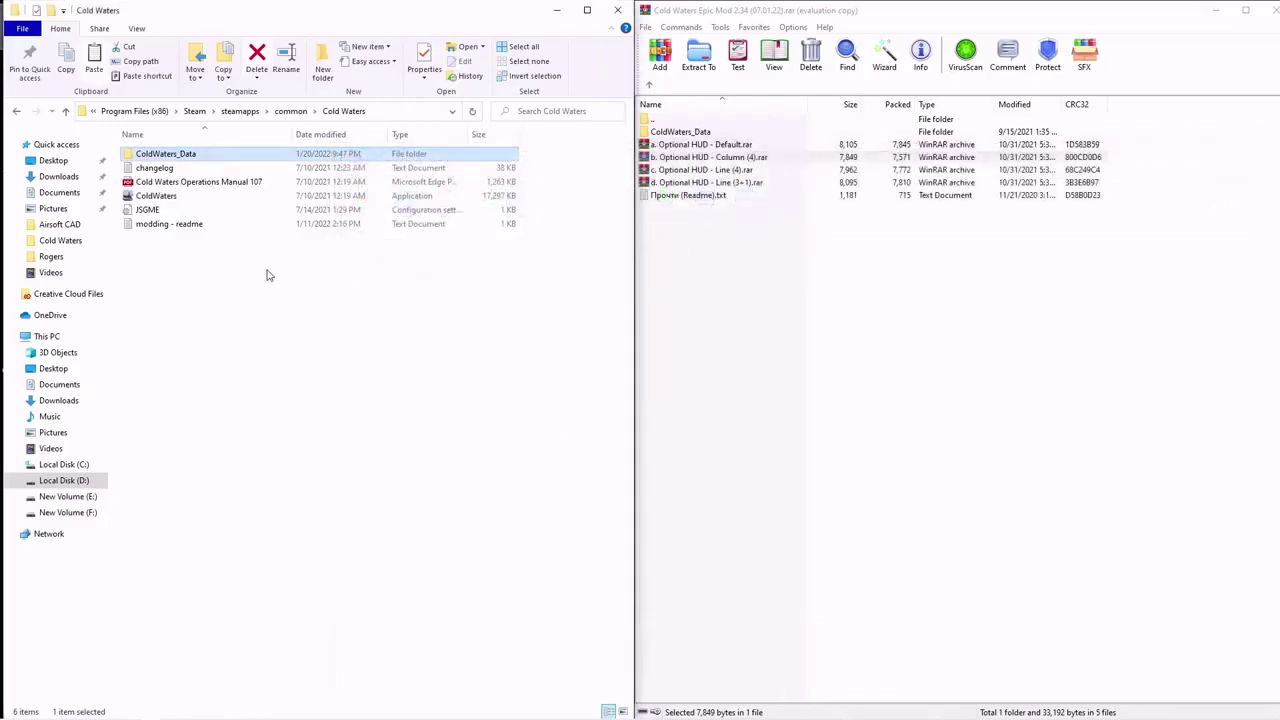
Launch Cold Waters and start The Duel - 1984 (NATO), manning battlestations aboard USS Snook
{"action": "double_click", "coordinate": [170, 195]}
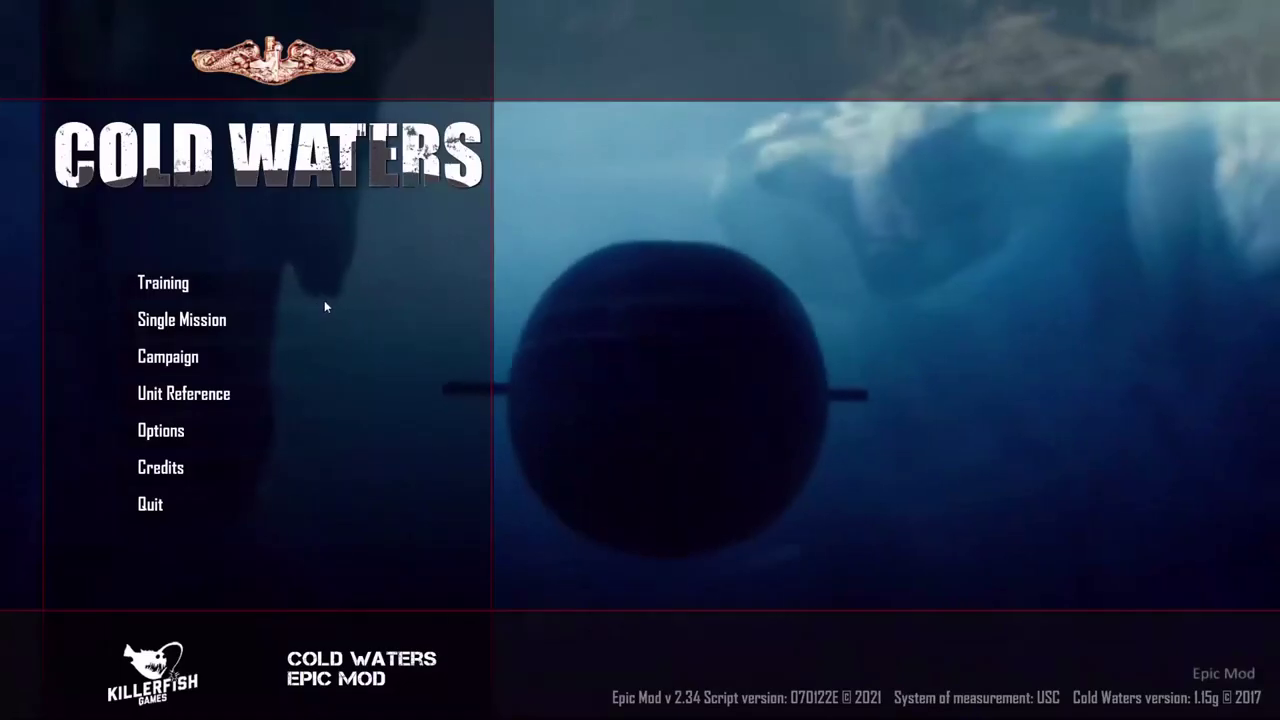
{"action": "left_click", "coordinate": [195, 322]}
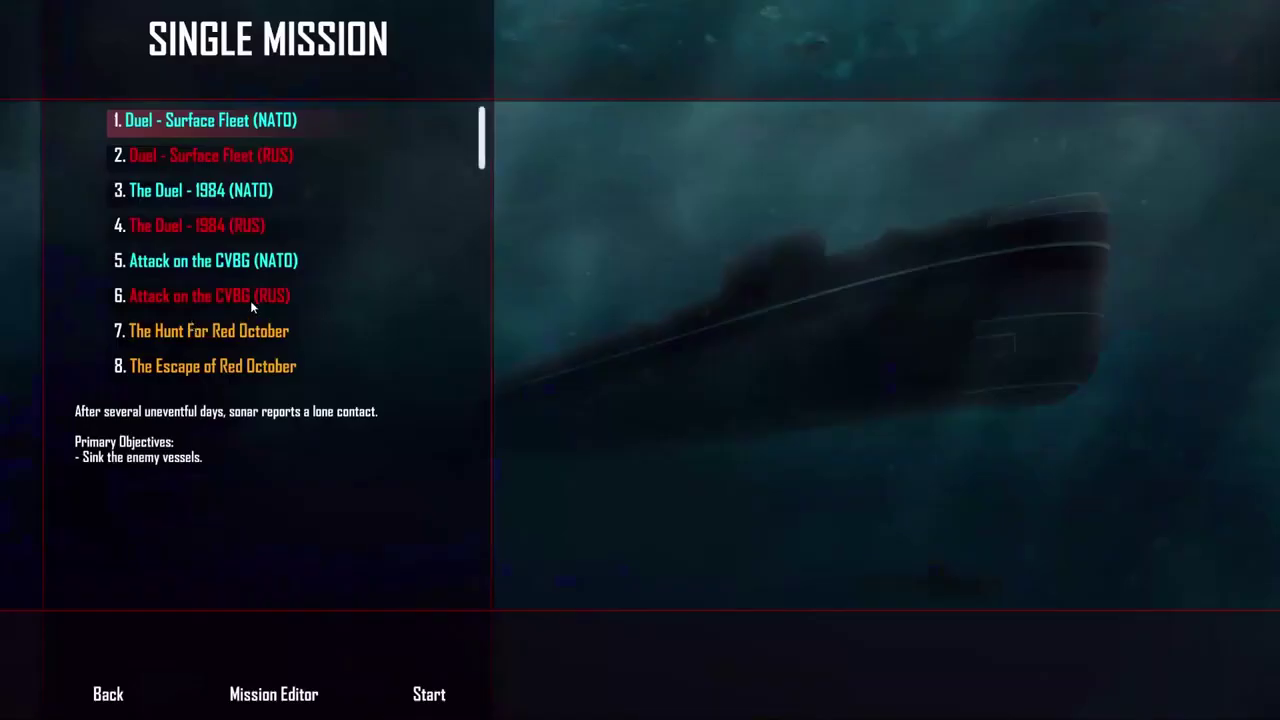
{"action": "left_click", "coordinate": [185, 190]}
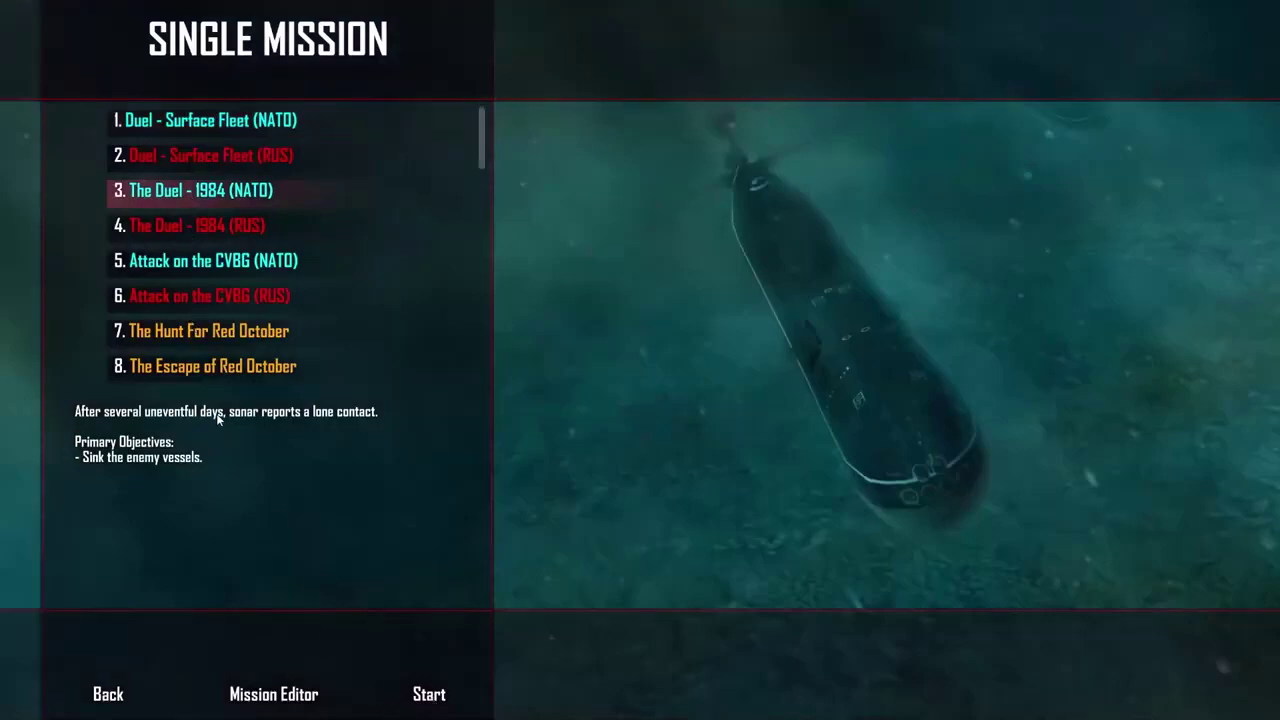
{"action": "key", "text": "Return"}
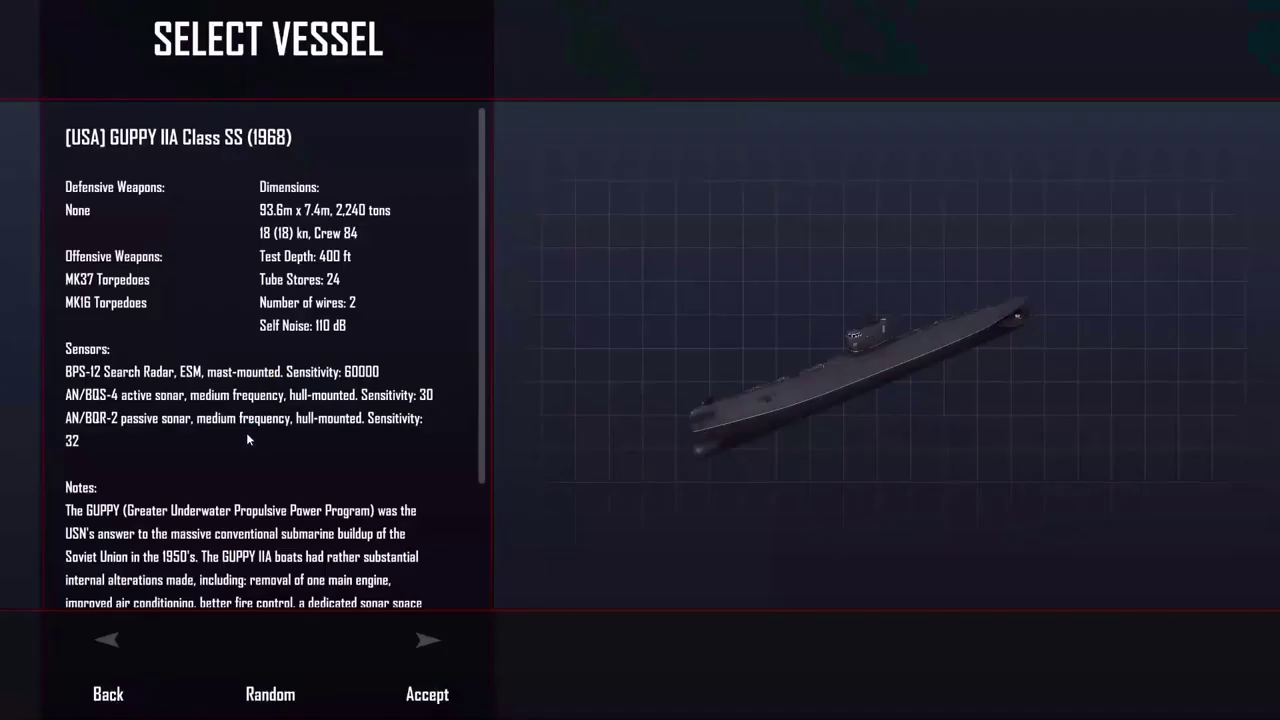
{"action": "left_click", "coordinate": [279, 699]}
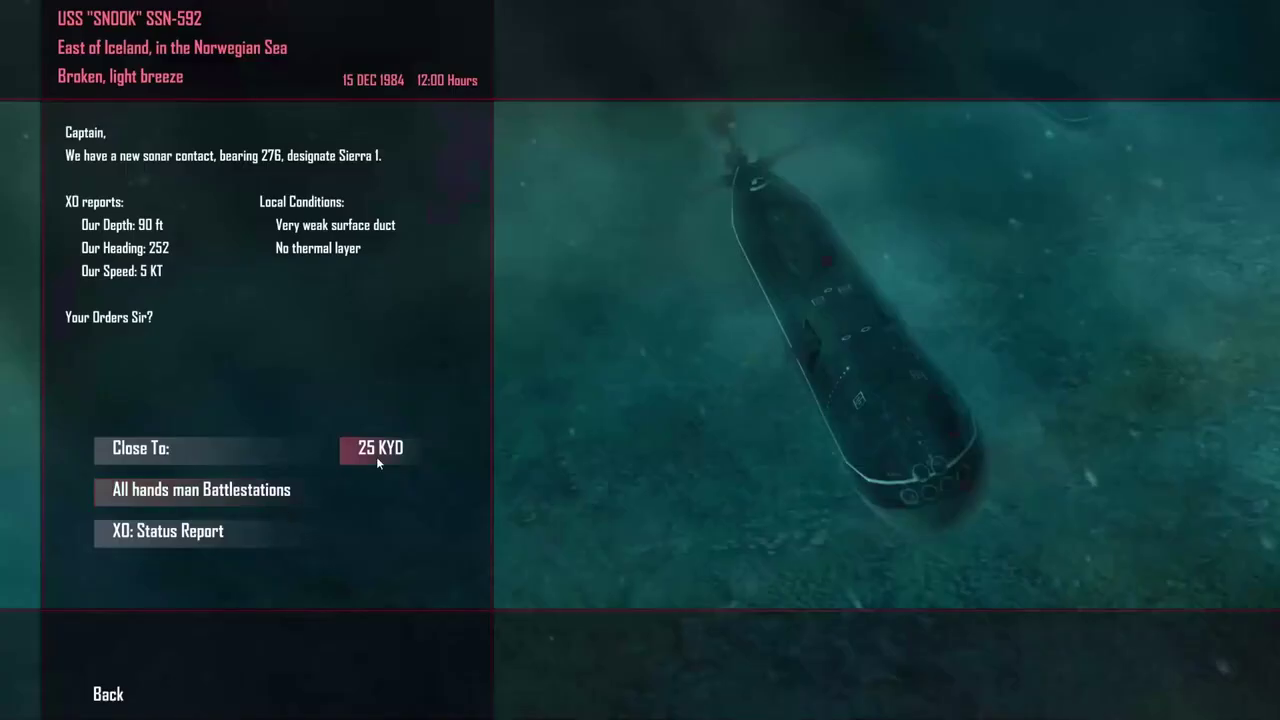
{"action": "left_click", "coordinate": [232, 493]}
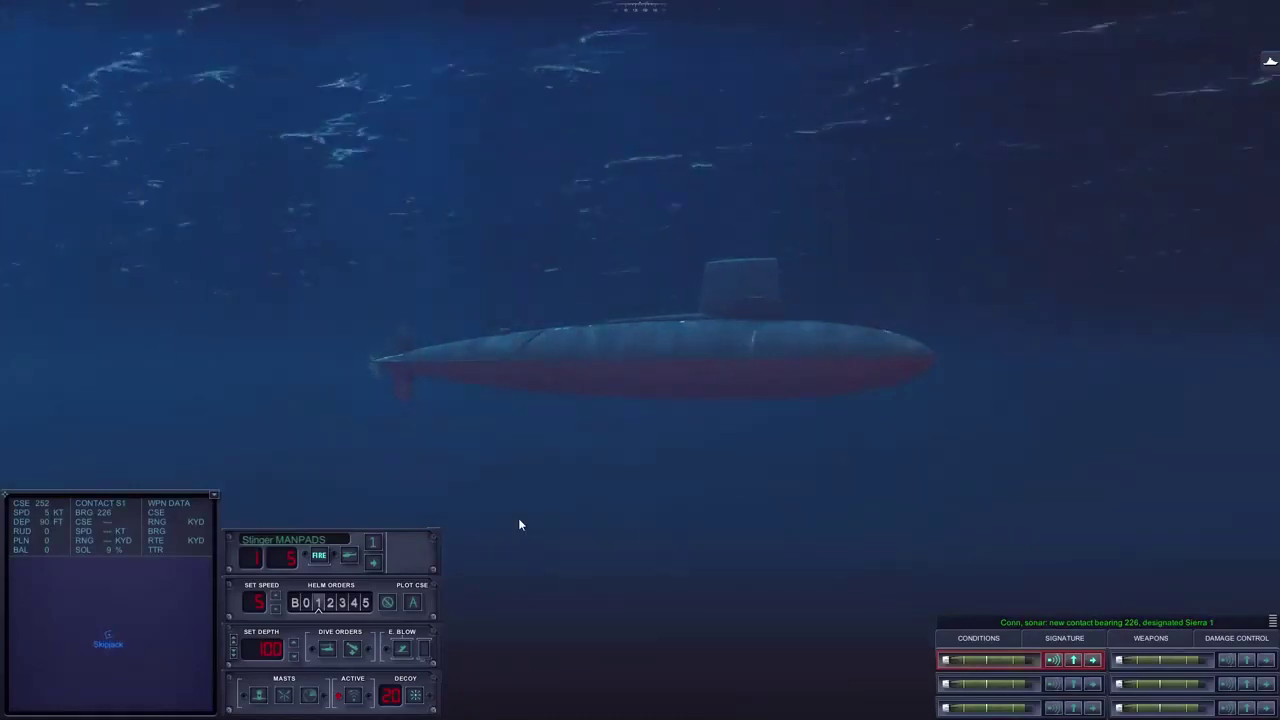
Switch out of Cold Waters and close the running game
{"action": "key", "text": "super"}
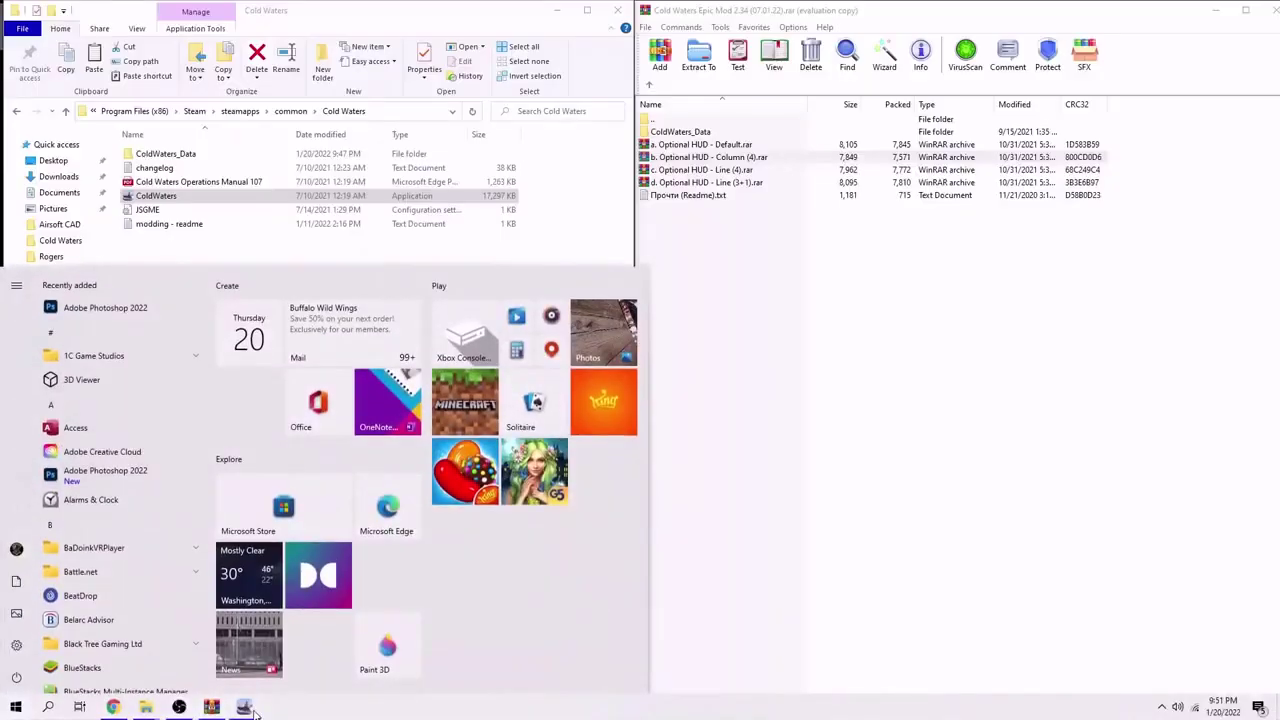
{"action": "right_click", "coordinate": [246, 708]}
{"action": "left_click", "coordinate": [215, 676]}
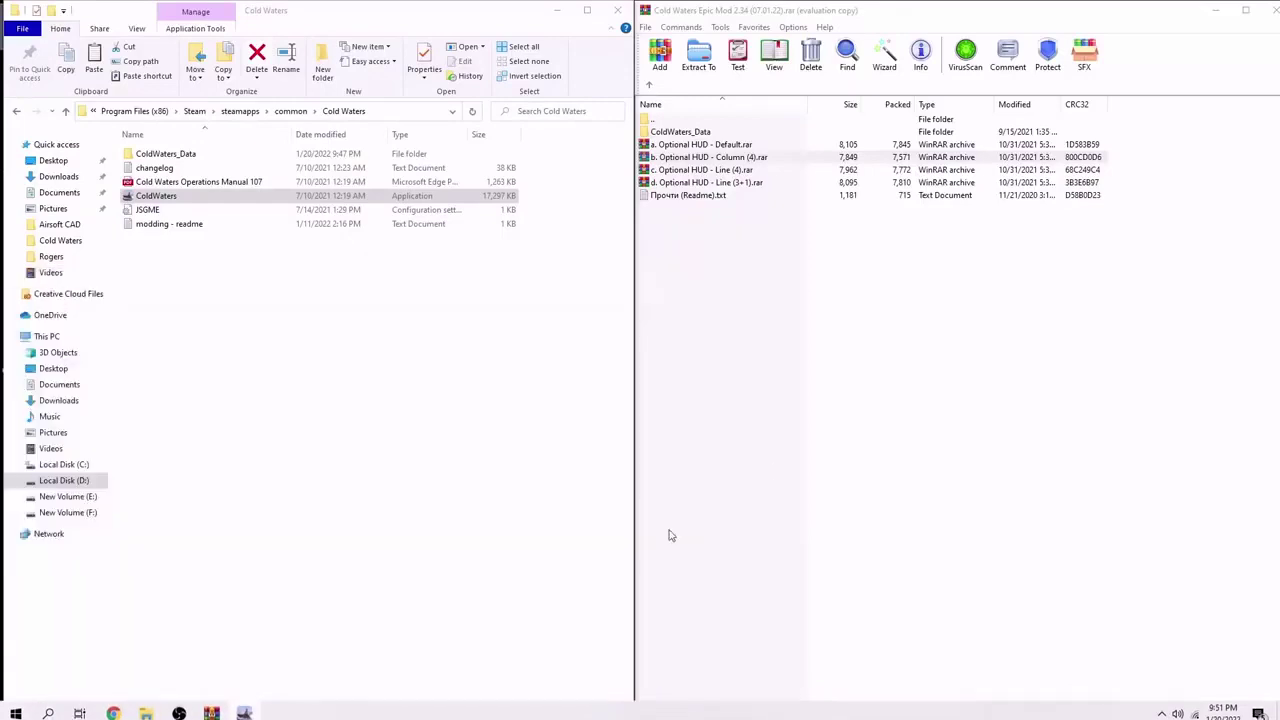
Open c. Optional HUD - Line (4).rar and copy its ColdWaters_Data into the game folder, replacing files
{"action": "double_click", "coordinate": [741, 172]}
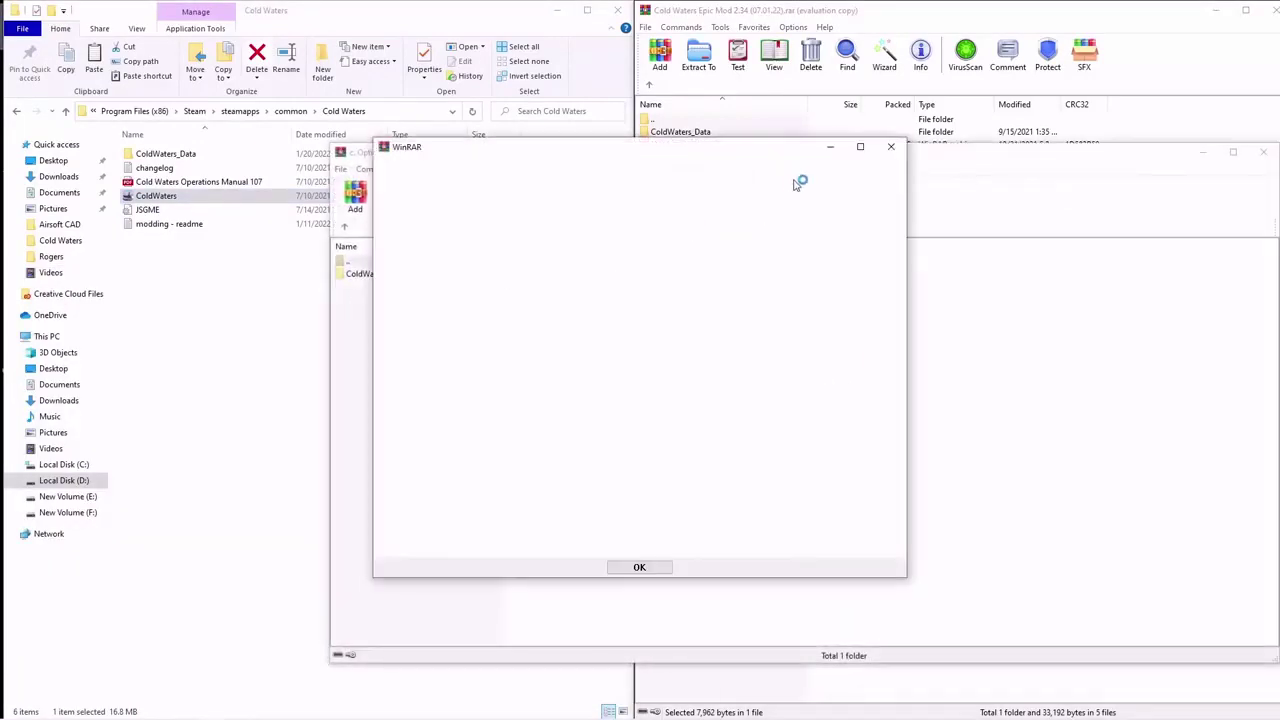
{"action": "left_click", "coordinate": [639, 567]}
{"action": "left_click_drag", "start_coordinate": [370, 273], "coordinate": [200, 308]}
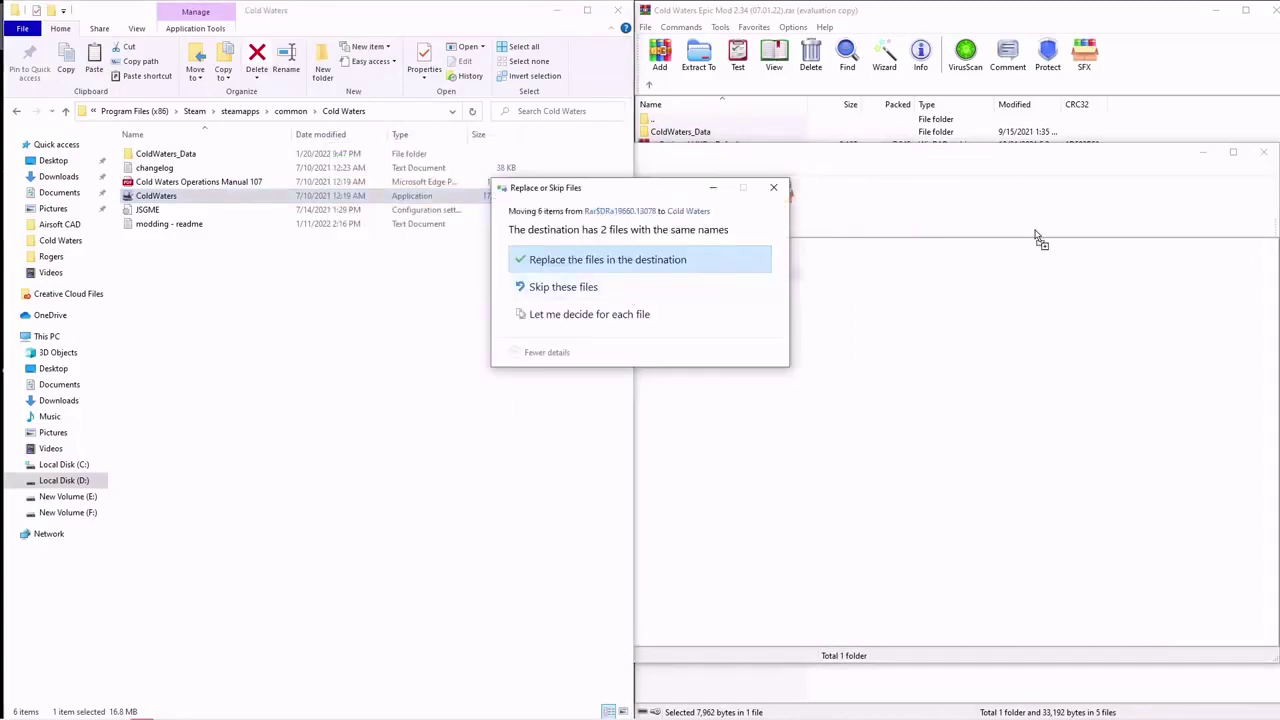
{"action": "left_click", "coordinate": [687, 262]}
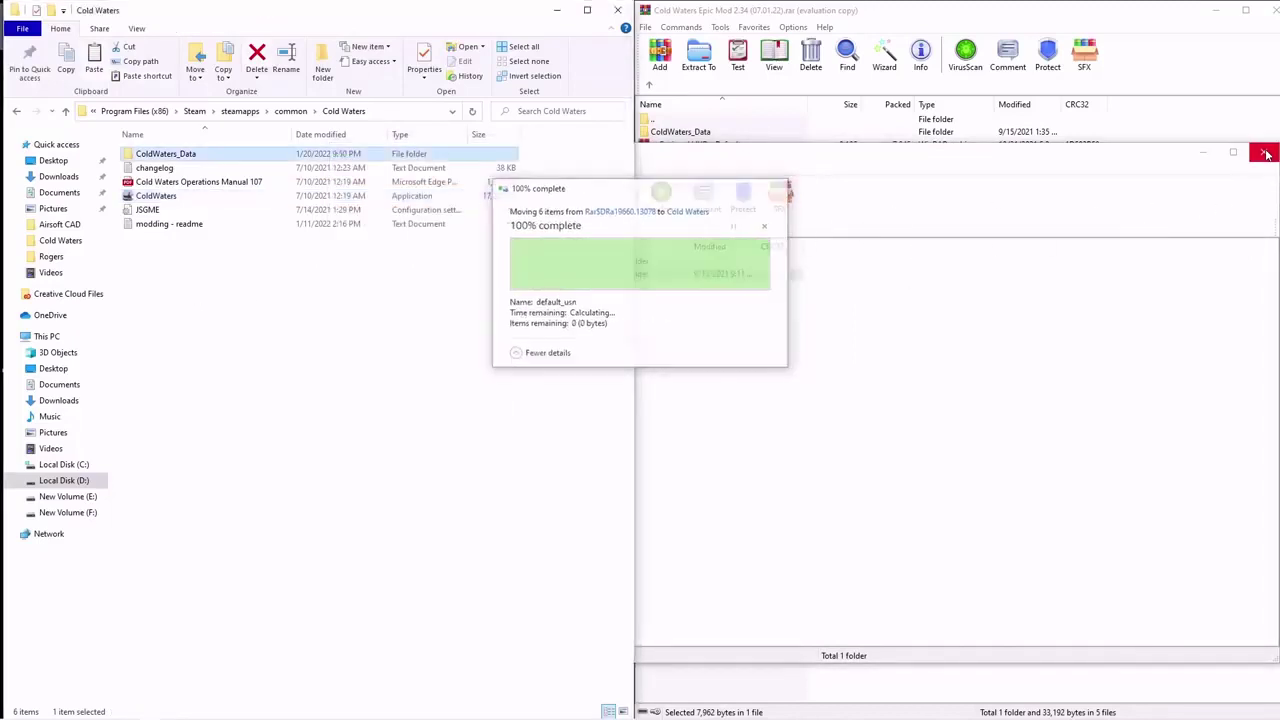
Relaunch Cold Waters and return from the new campaign list to the main menu
{"action": "double_click", "coordinate": [170, 196]}
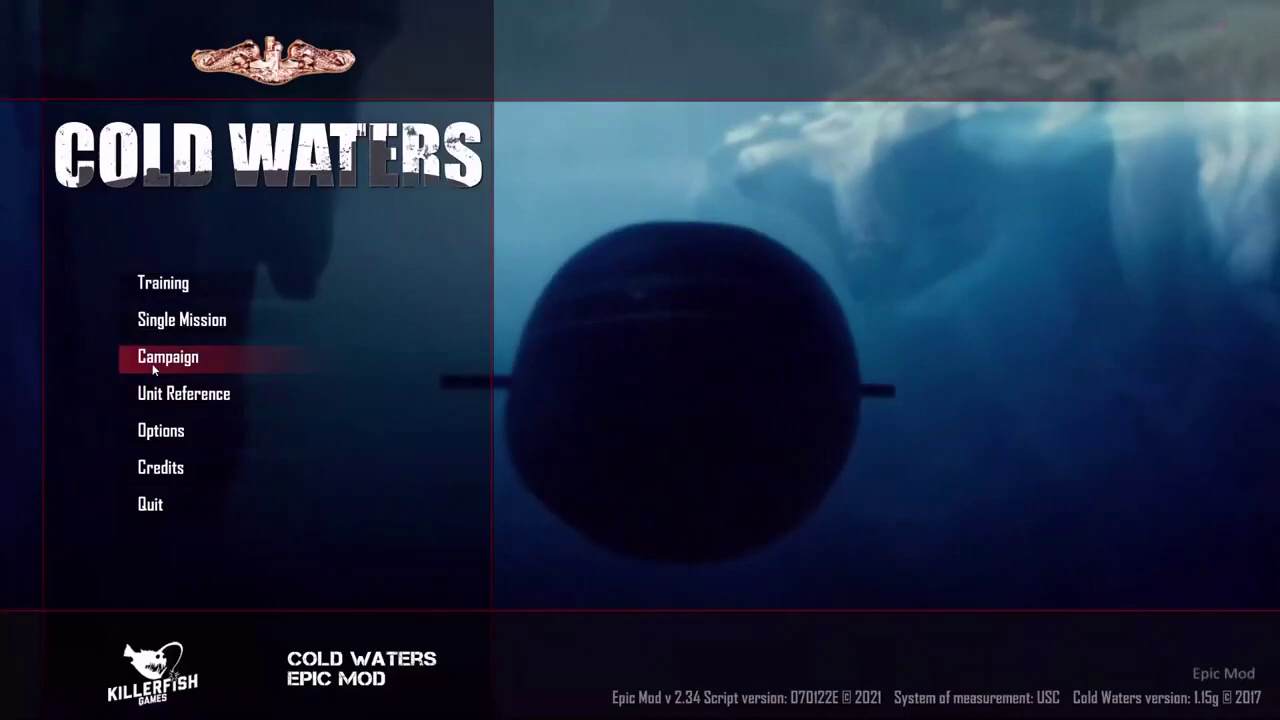
{"action": "left_click", "coordinate": [154, 368]}
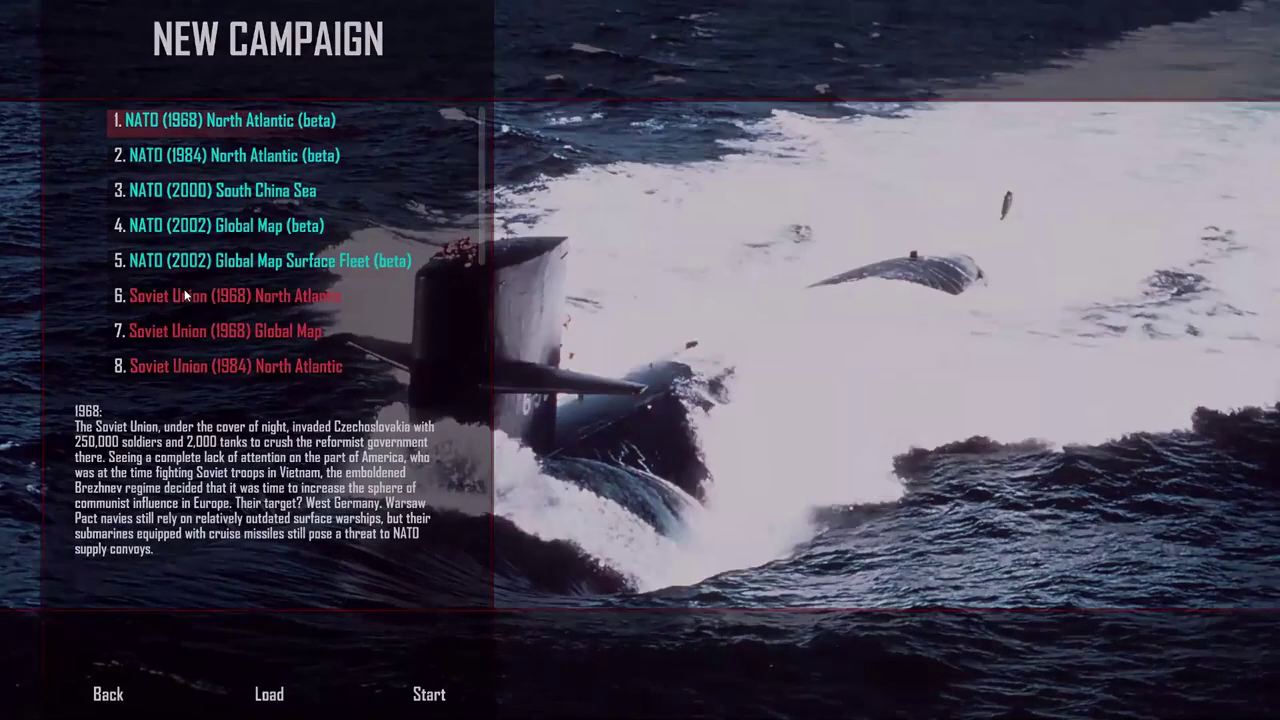
{"action": "double_click", "coordinate": [185, 295]}
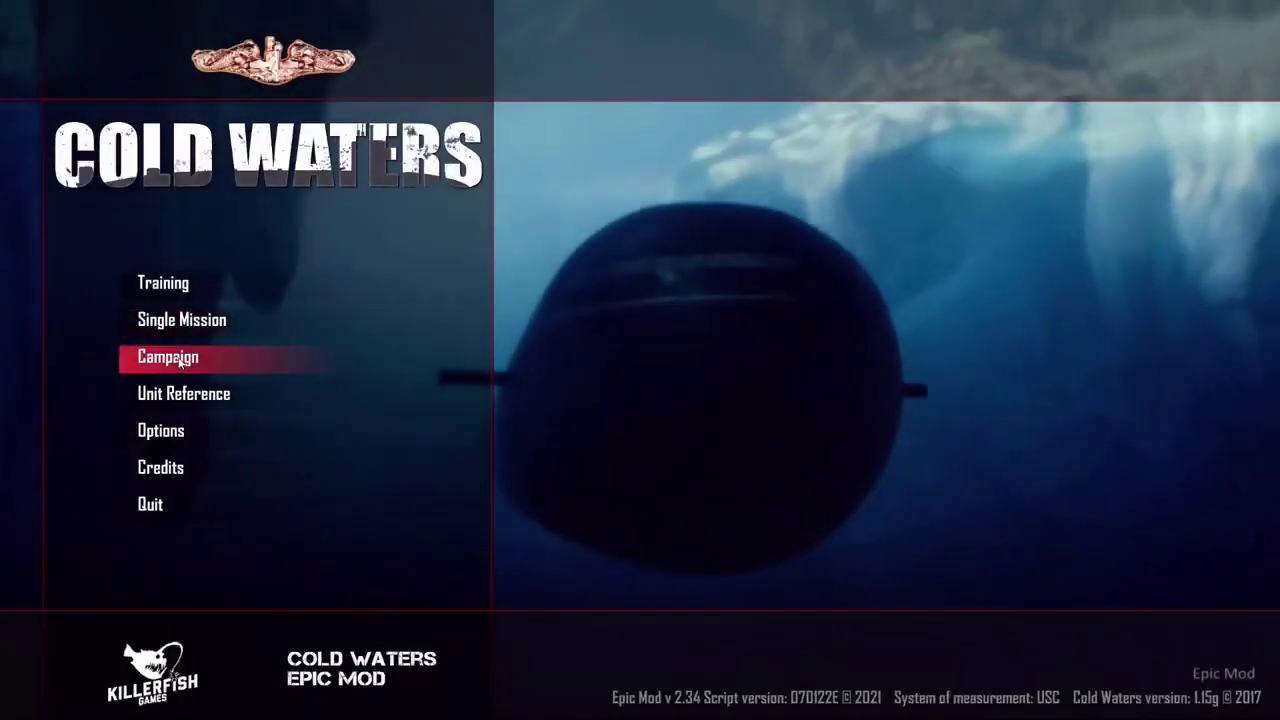
Start The Hunt For Red October, accepting the Alfa-class K-463 and manning battlestations
{"action": "left_click", "coordinate": [181, 320]}
{"action": "left_click", "coordinate": [197, 331]}
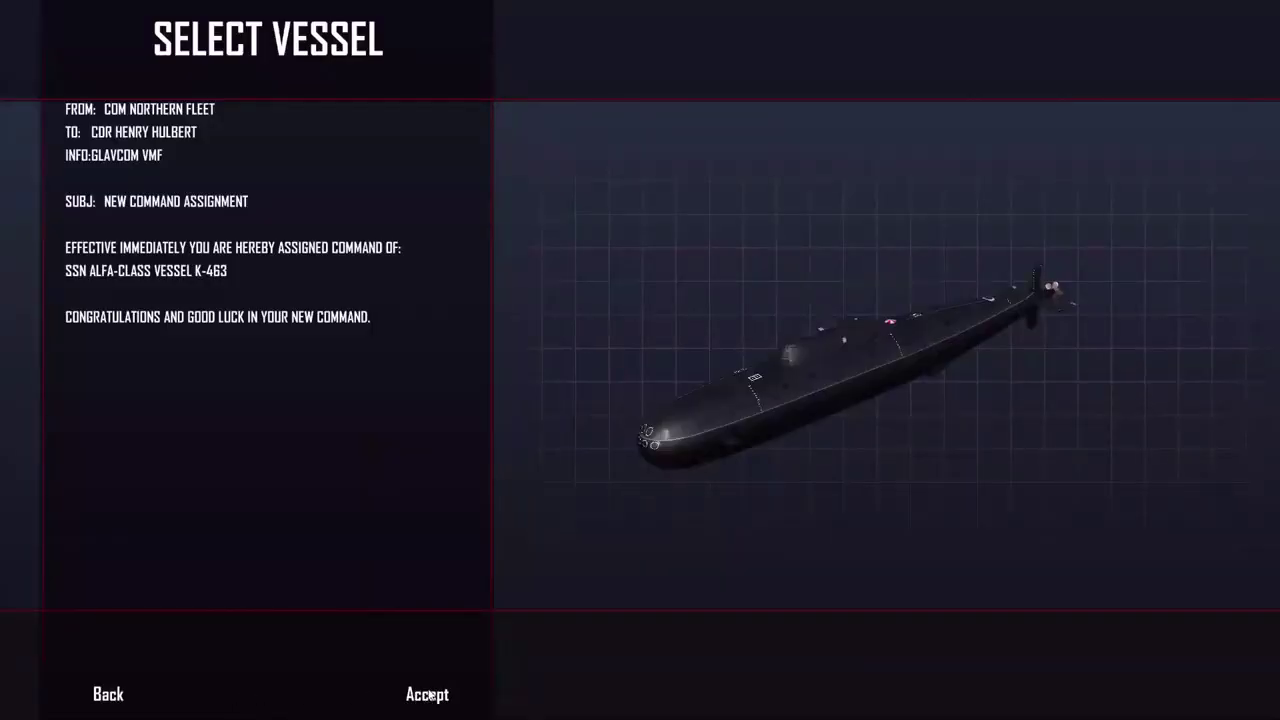
{"action": "left_click", "coordinate": [428, 694]}
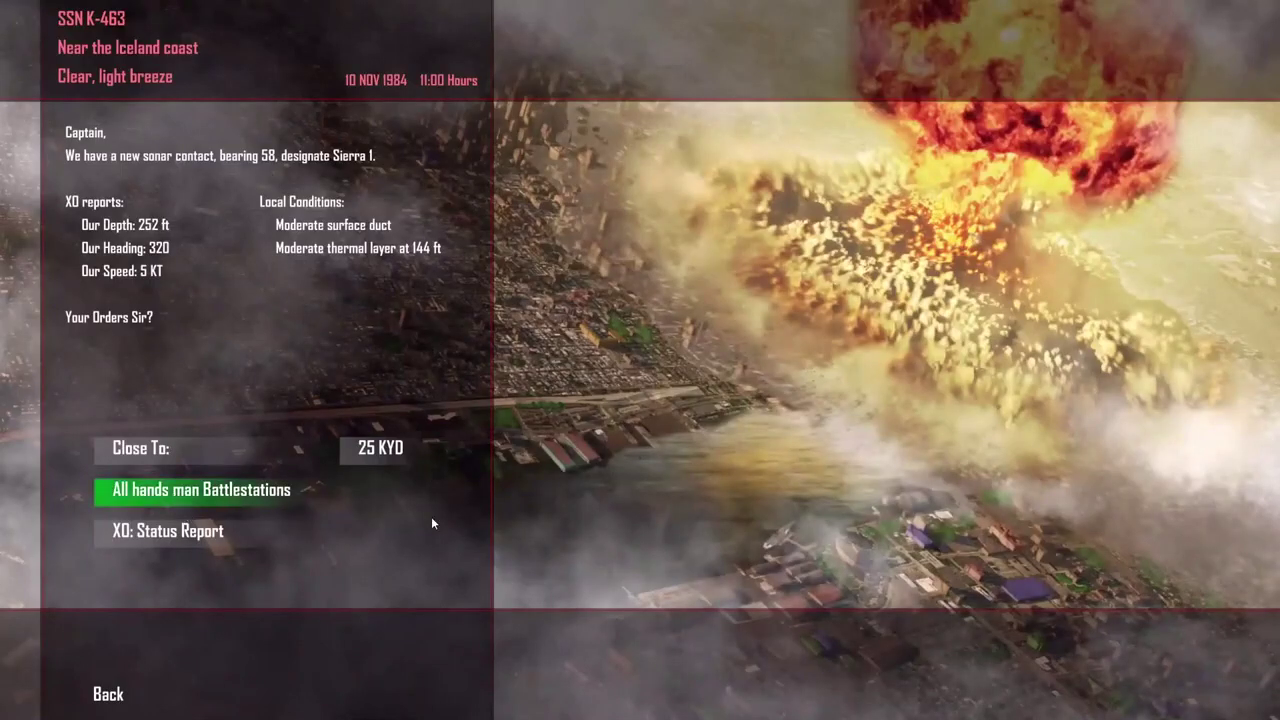
{"action": "left_click", "coordinate": [432, 522]}
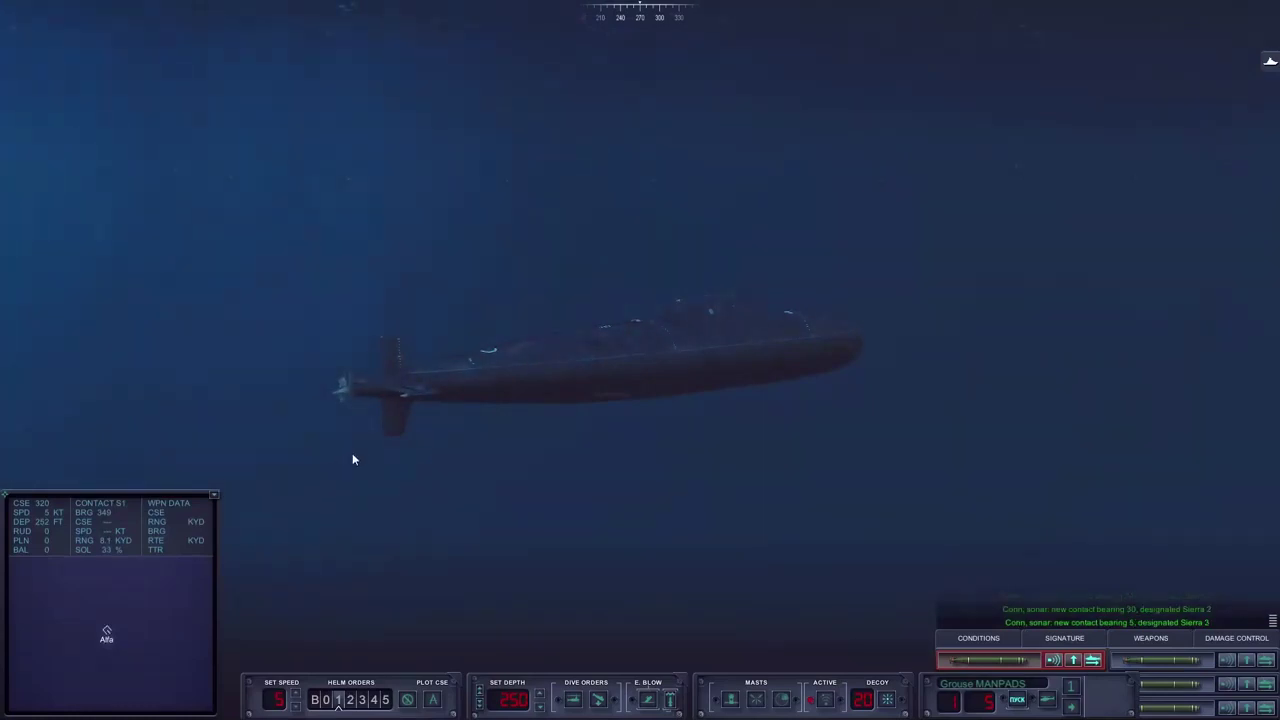
Close the running Cold Waters game window from the taskbar
{"action": "key", "text": "super"}
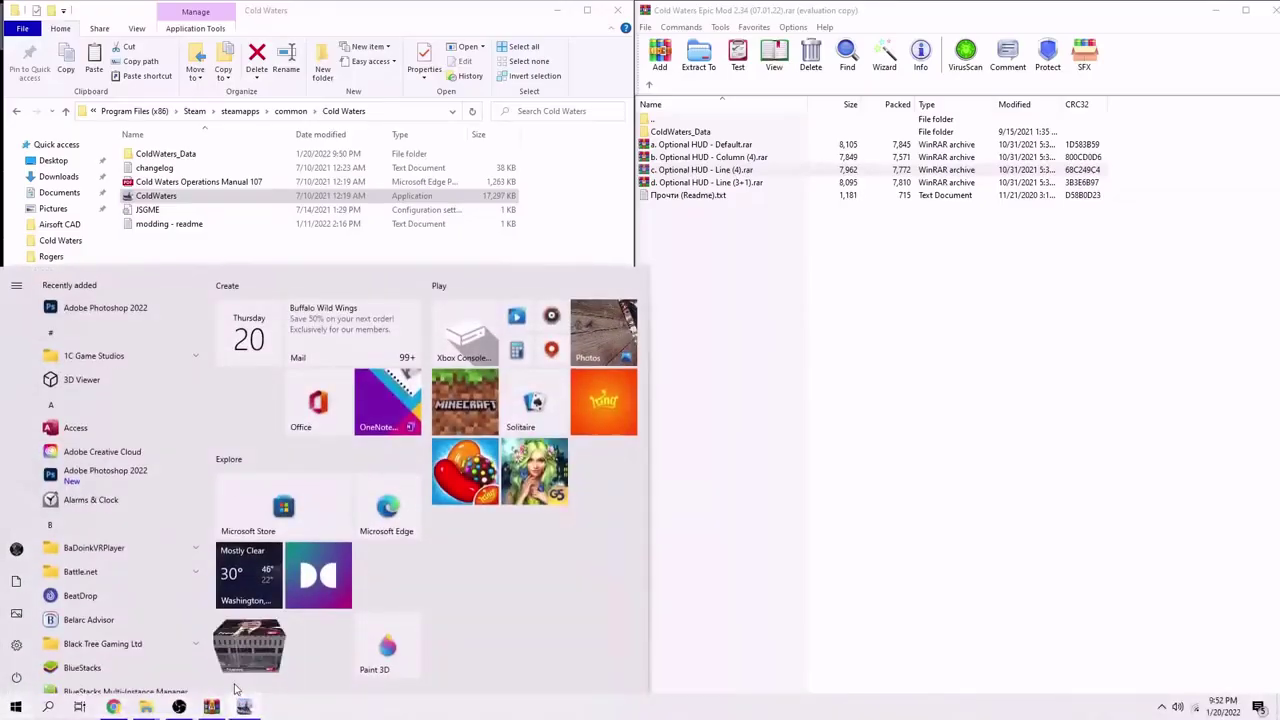
{"action": "right_click", "coordinate": [244, 706]}
{"action": "left_click", "coordinate": [230, 680]}
Replace the game's ColdWaters_Data with the Optional HUD - Line (3+1) version and relaunch Cold Waters
{"action": "double_click", "coordinate": [727, 183]}
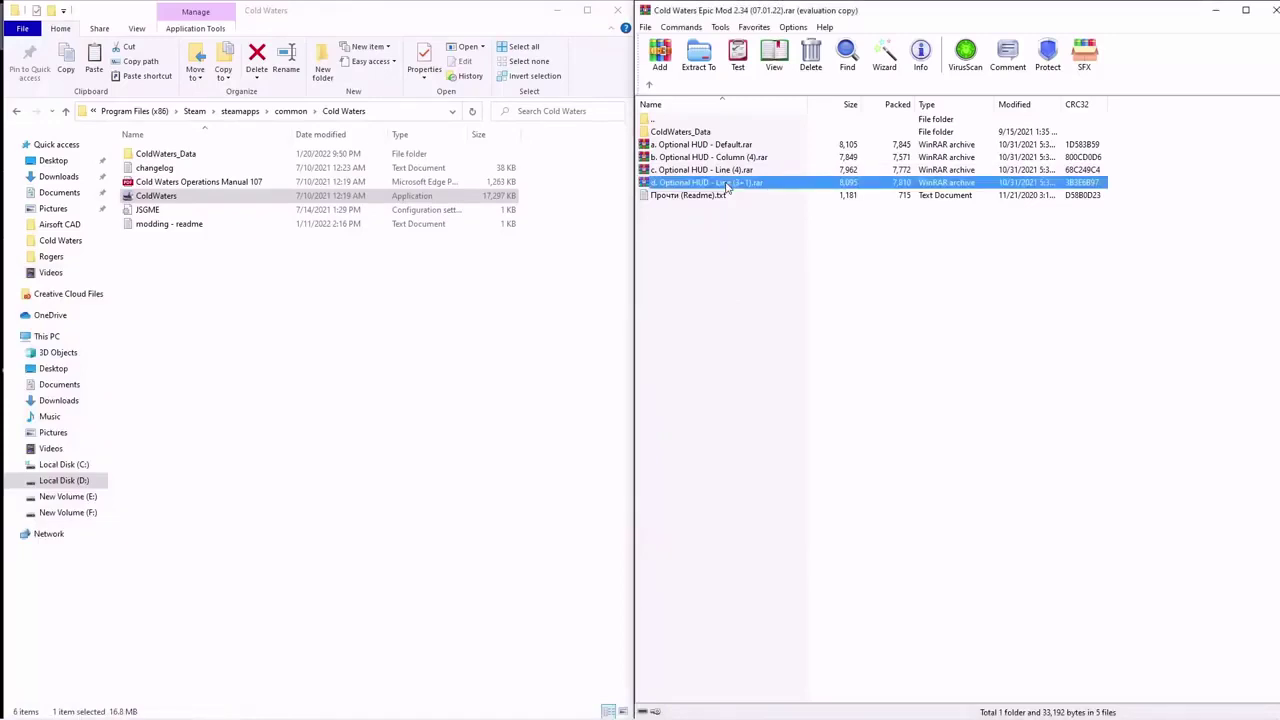
{"action": "left_click_drag", "start_coordinate": [380, 273], "coordinate": [291, 317]}
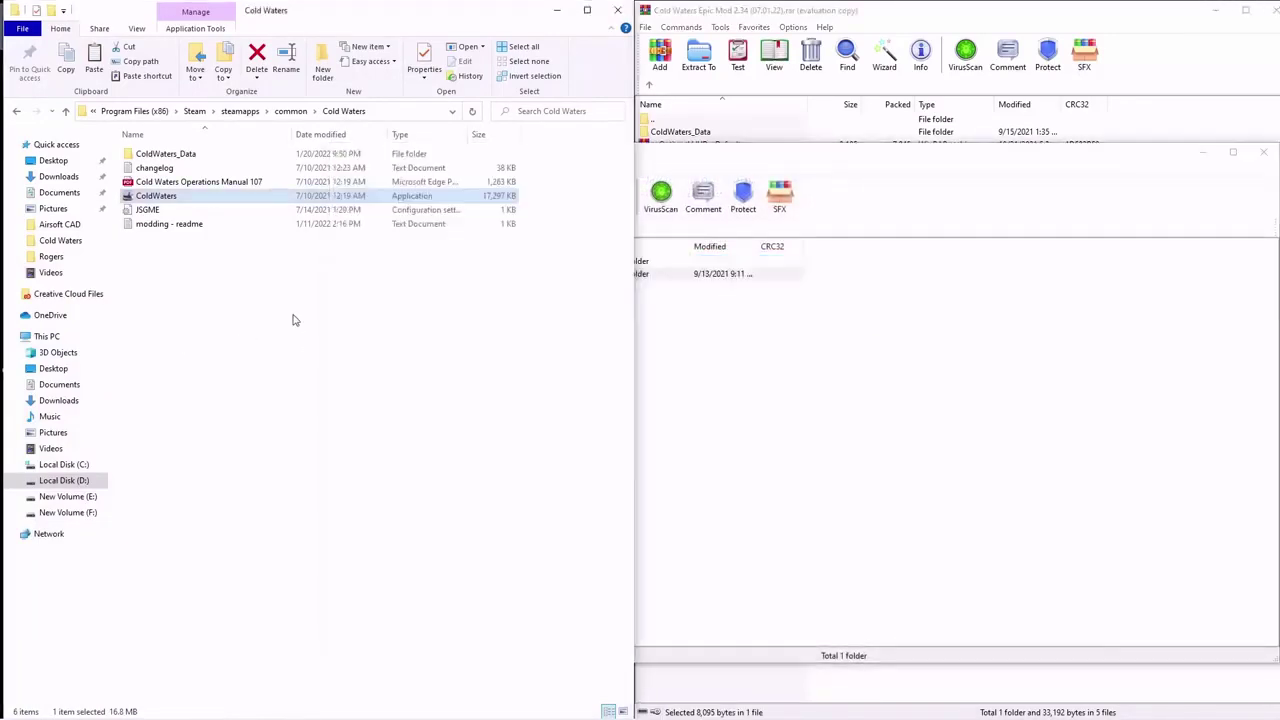
{"action": "left_click", "coordinate": [629, 259]}
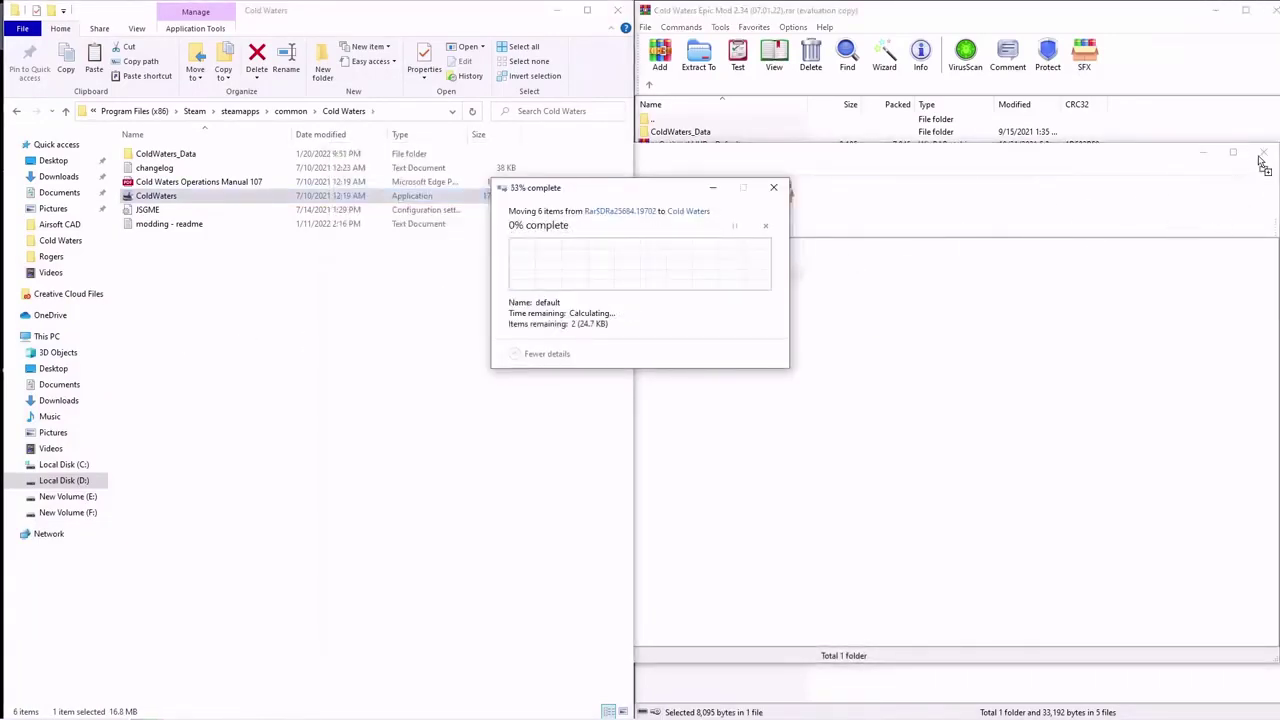
{"action": "left_click", "coordinate": [707, 367]}
{"action": "key", "text": "Escape"}
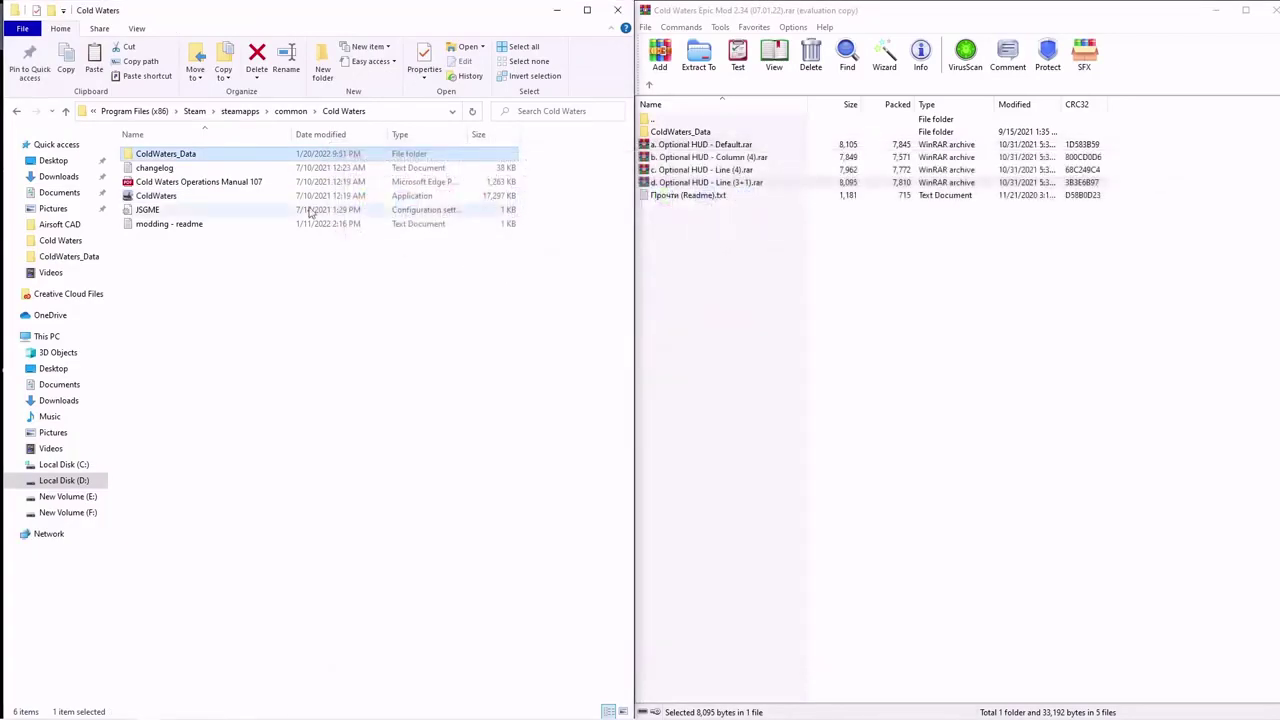
{"action": "double_click", "coordinate": [182, 196]}
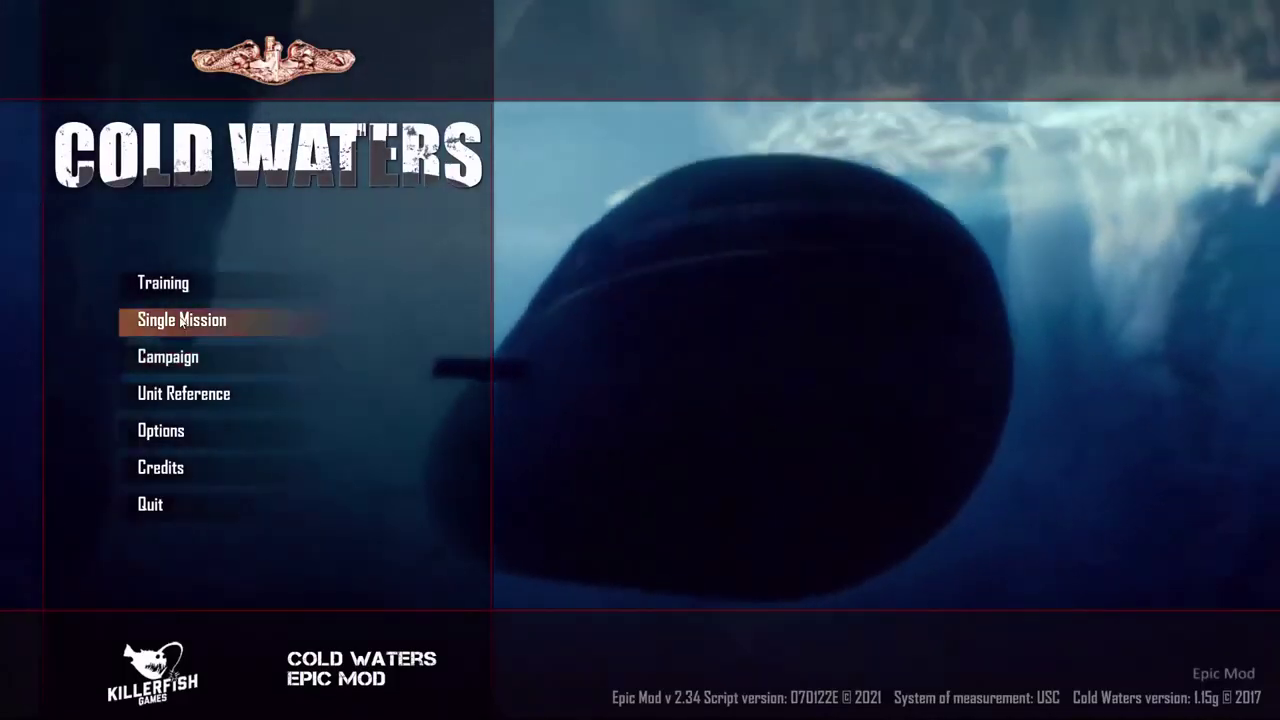
Start single mission 42. The Duel - 2020 (NATO) and accept command of the Suffren
{"action": "left_click", "coordinate": [230, 322]}
{"action": "scroll", "coordinate": [267, 335], "scroll_direction": "down", "scroll_amount": 9}
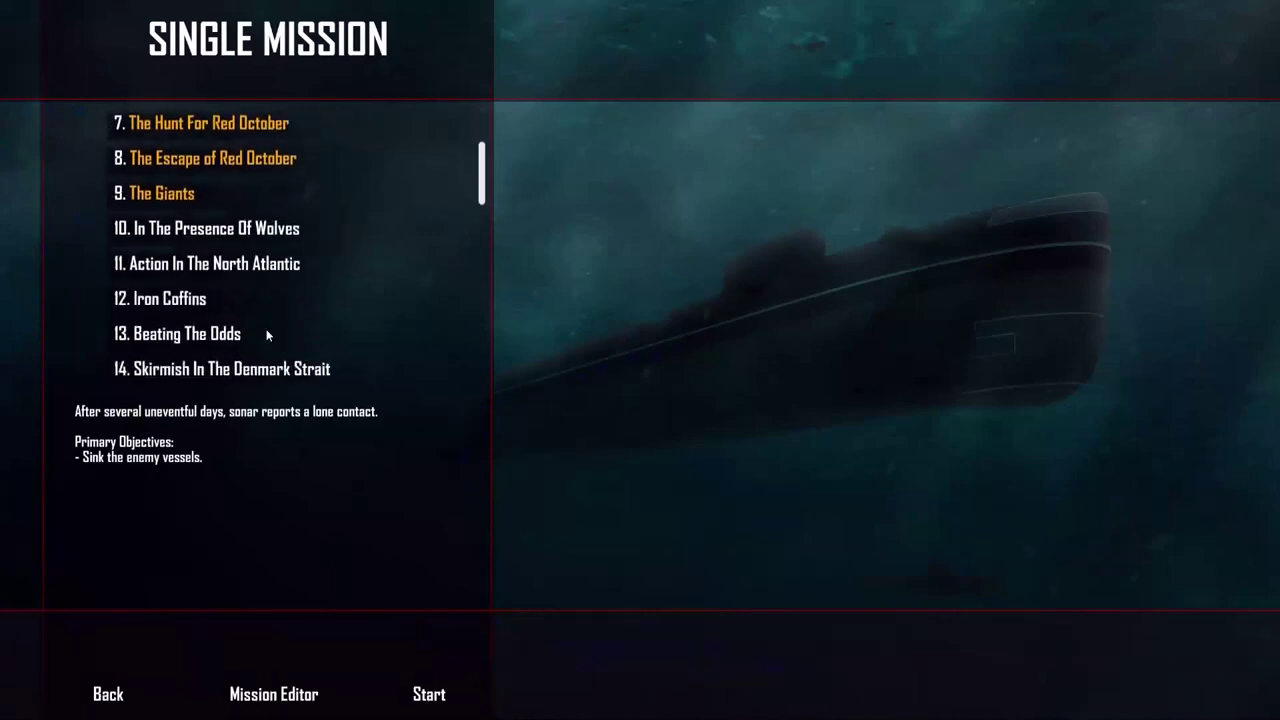
{"action": "scroll", "coordinate": [266, 335], "scroll_direction": "down", "scroll_amount": 16}
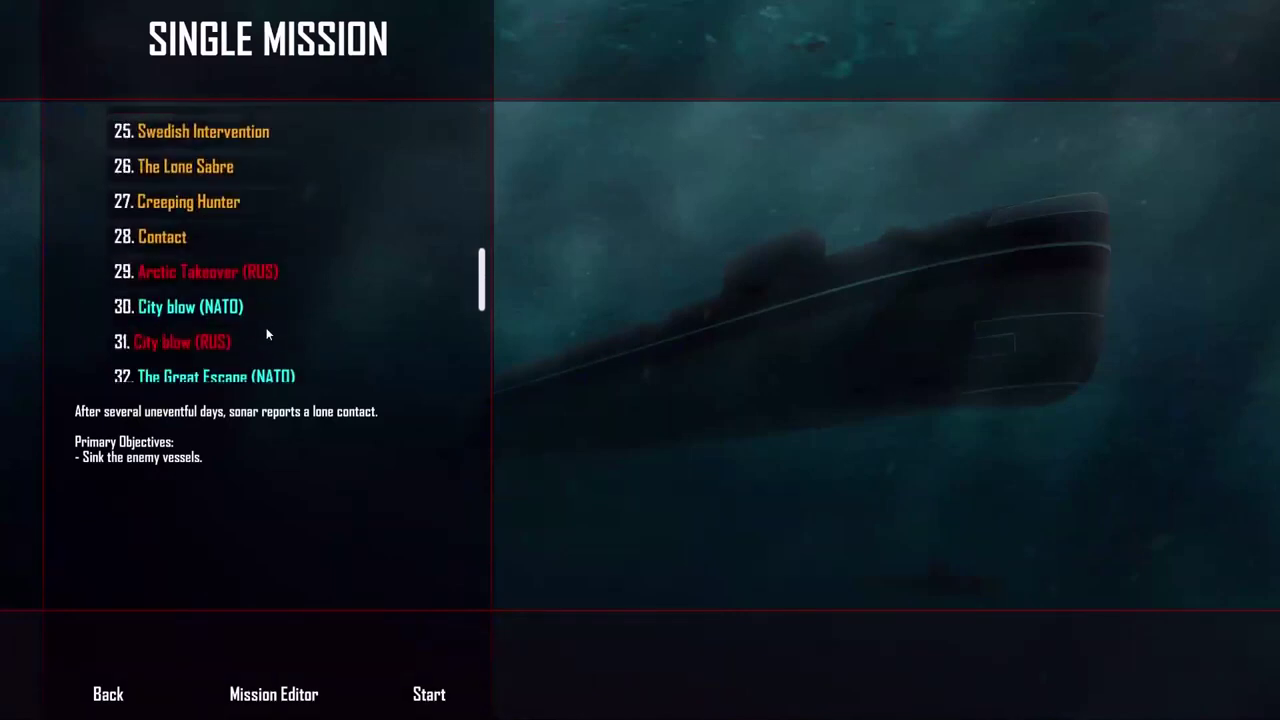
{"action": "scroll", "coordinate": [267, 334], "scroll_direction": "down", "scroll_amount": 3}
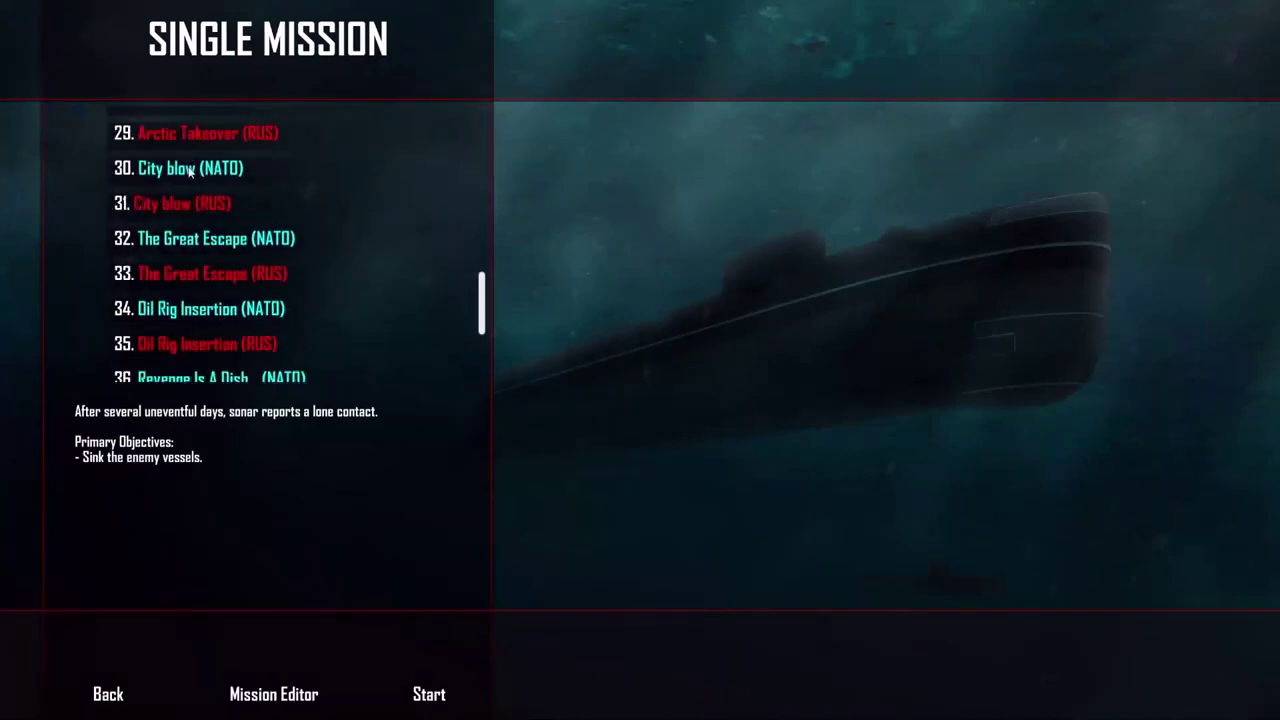
{"action": "left_click", "coordinate": [231, 241]}
{"action": "scroll", "coordinate": [231, 240], "scroll_direction": "down", "scroll_amount": 7}
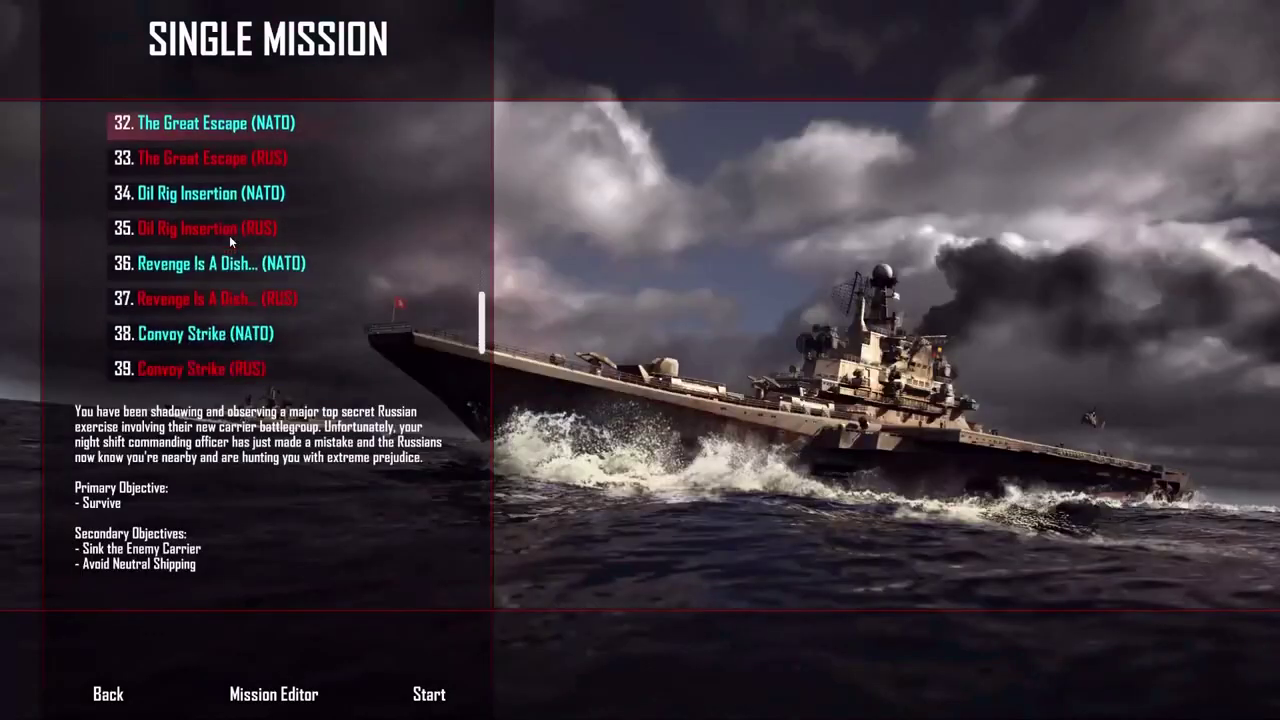
{"action": "left_click", "coordinate": [222, 318]}
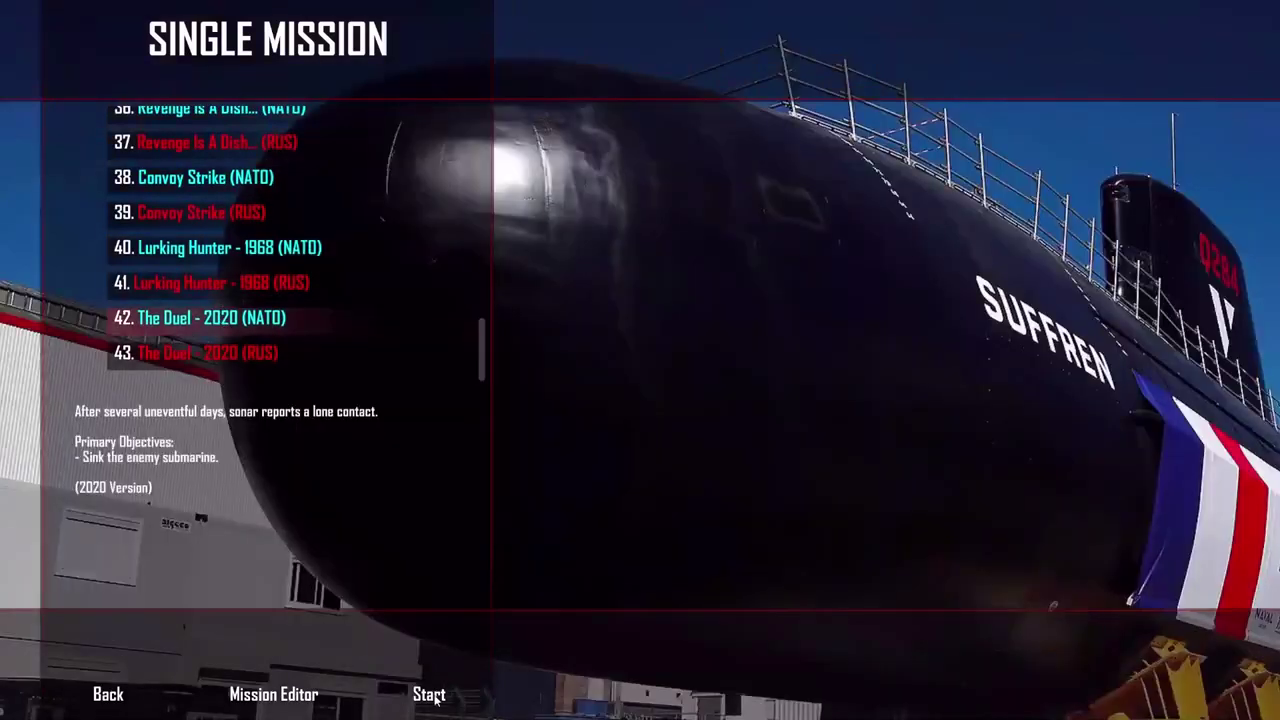
{"action": "key", "text": "Return"}
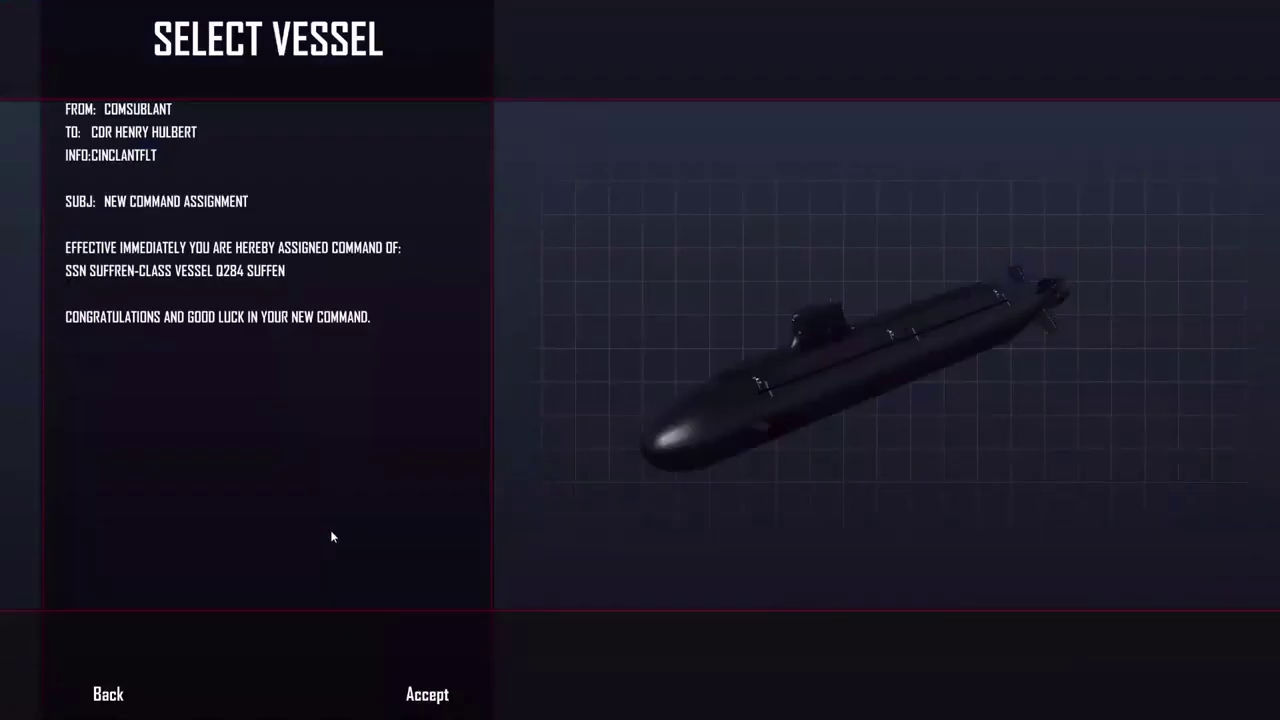
{"action": "left_click", "coordinate": [423, 698]}
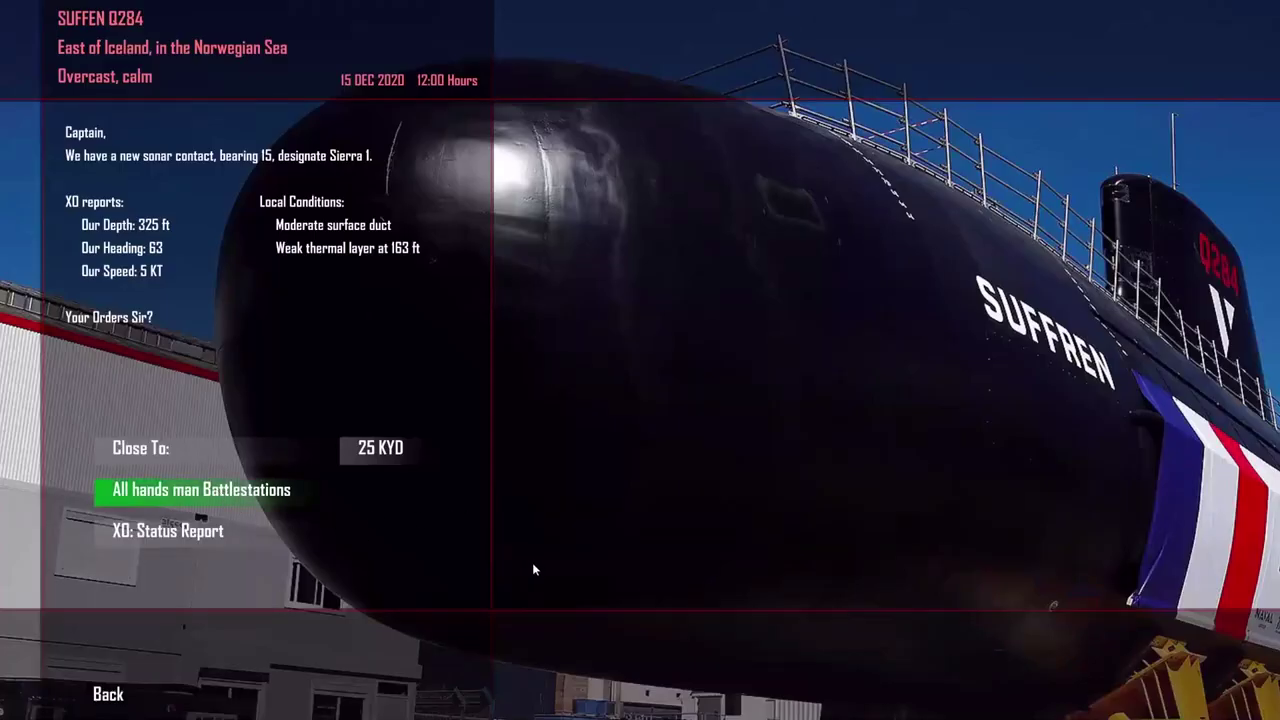
Begin the Duel at battlestations, orbit around the Suffren underwater, then pause the game
{"action": "key", "text": "Return"}
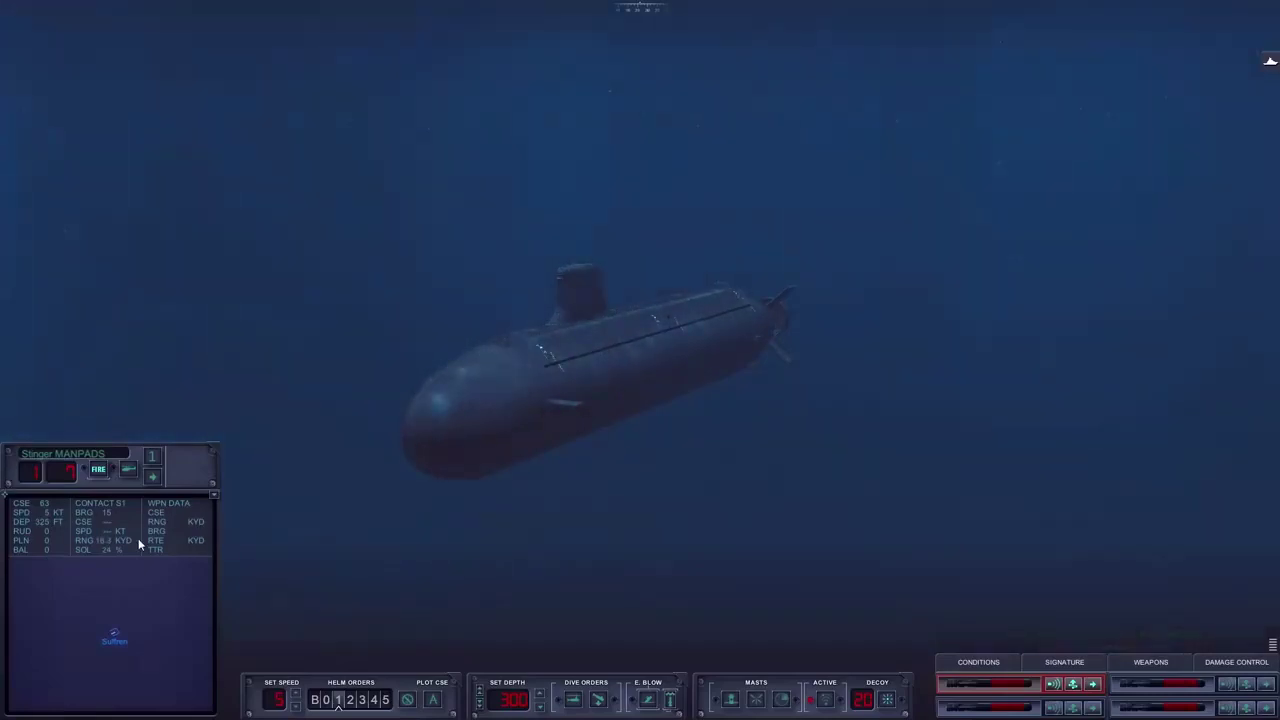
{"action": "left_click_drag", "start_coordinate": [466, 428], "coordinate": [618, 422]}
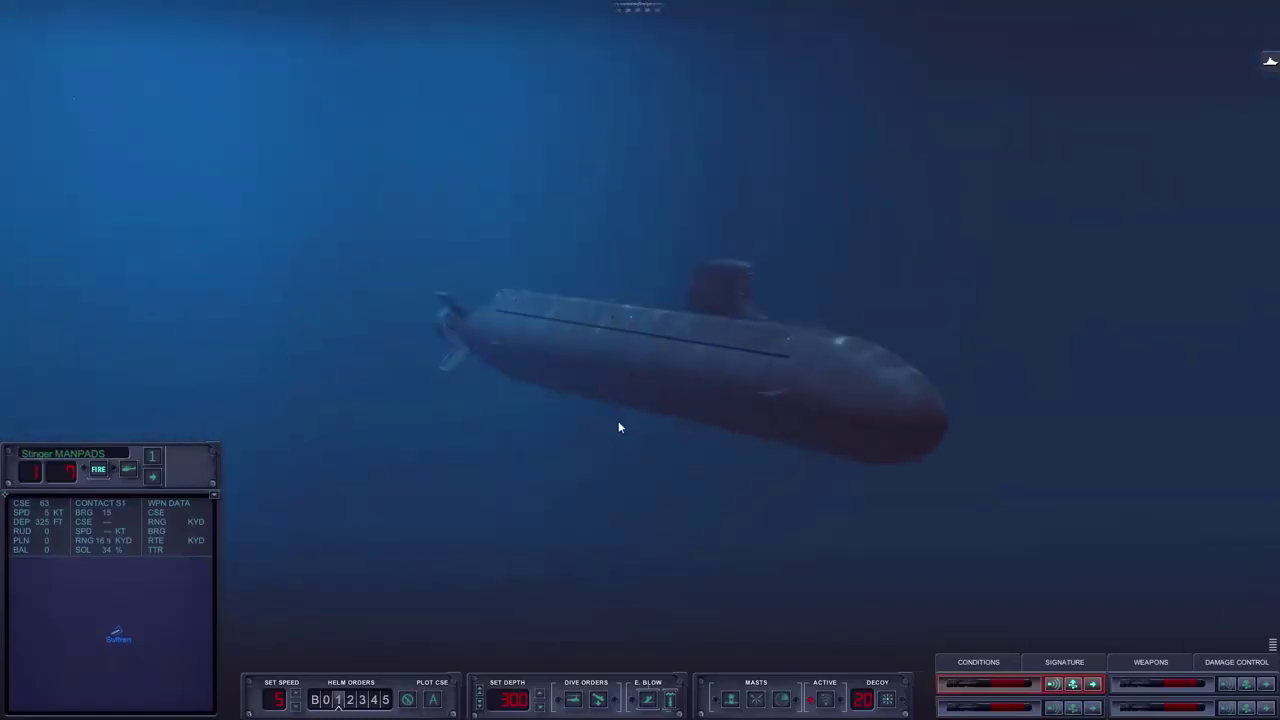
{"action": "key", "text": "Escape"}
Accept the Options with Metric System left off, then orbit to a stern-quarter view of the Suffren
{"action": "left_click", "coordinate": [145, 450]}
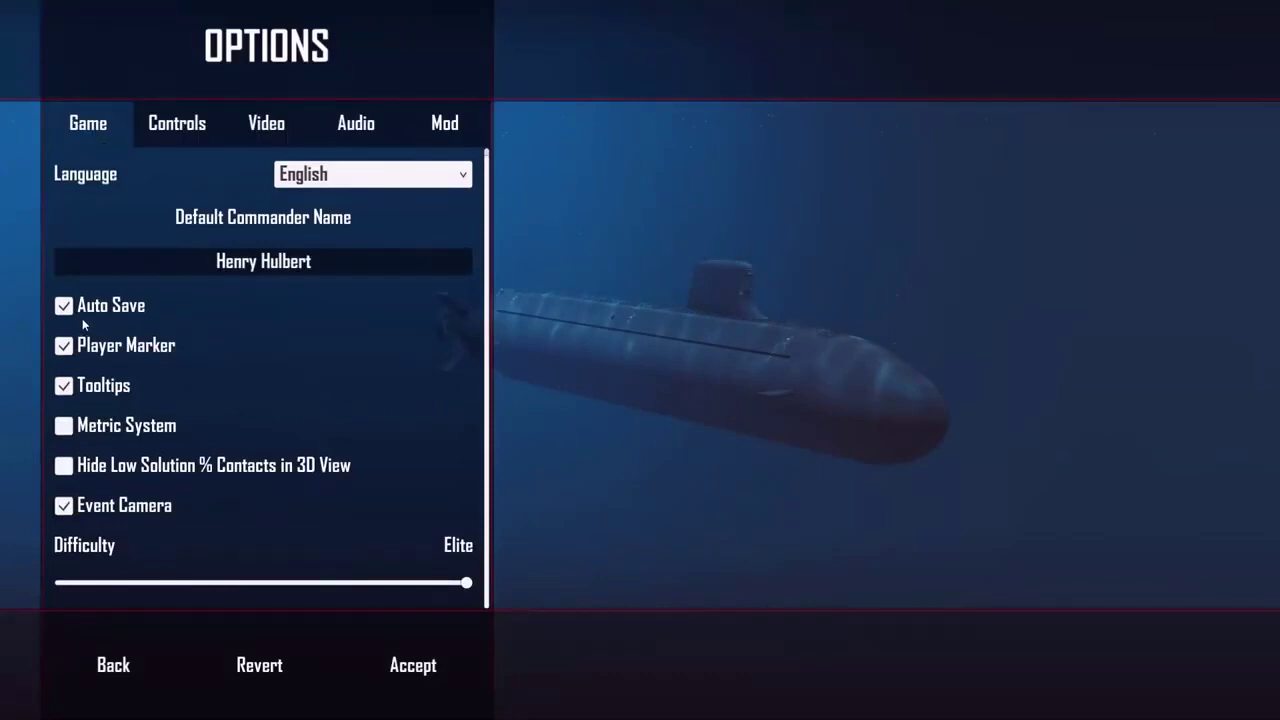
{"action": "left_click", "coordinate": [64, 426]}
{"action": "left_click", "coordinate": [64, 426]}
{"action": "left_click", "coordinate": [410, 664]}
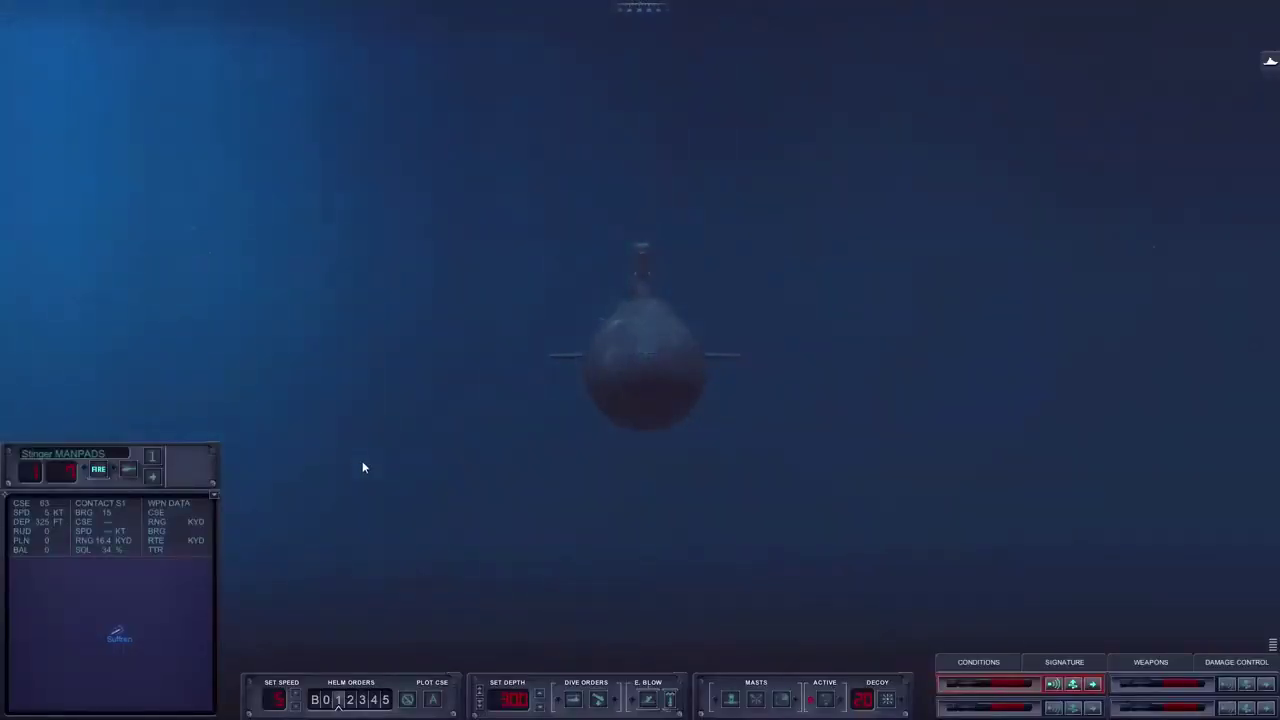
{"action": "left_click_drag", "start_coordinate": [380, 443], "coordinate": [1009, 457]}
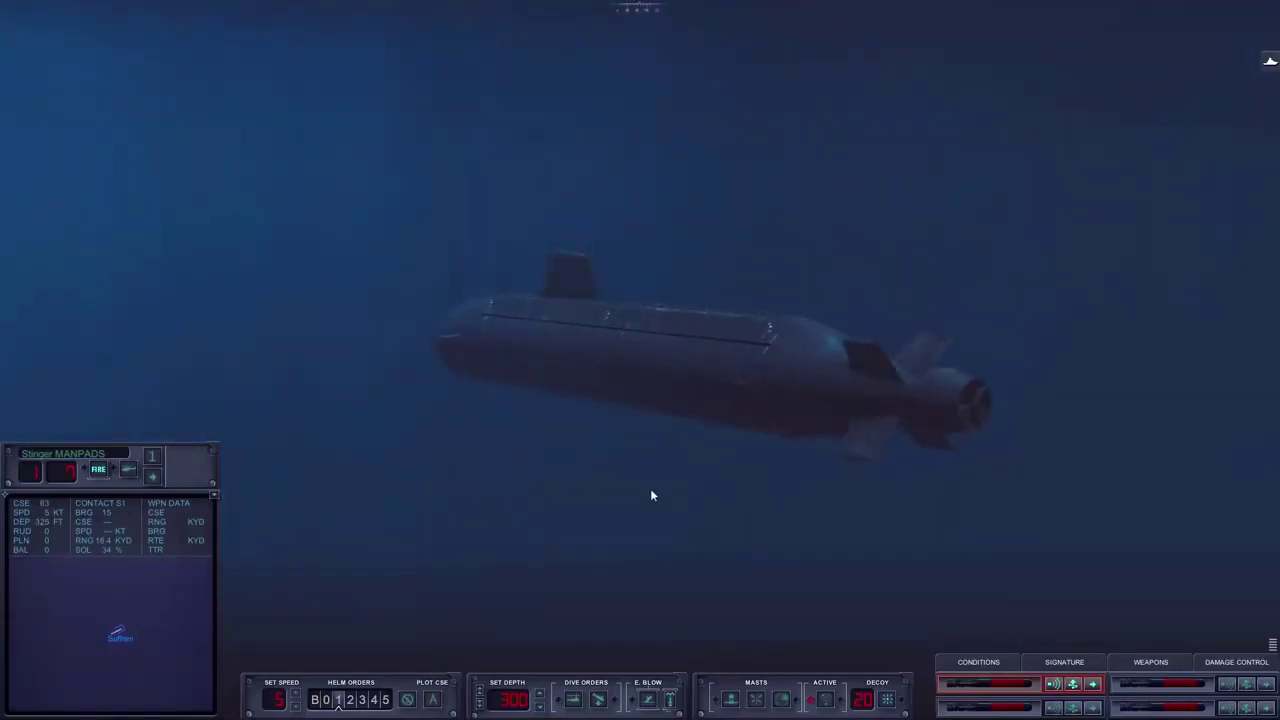